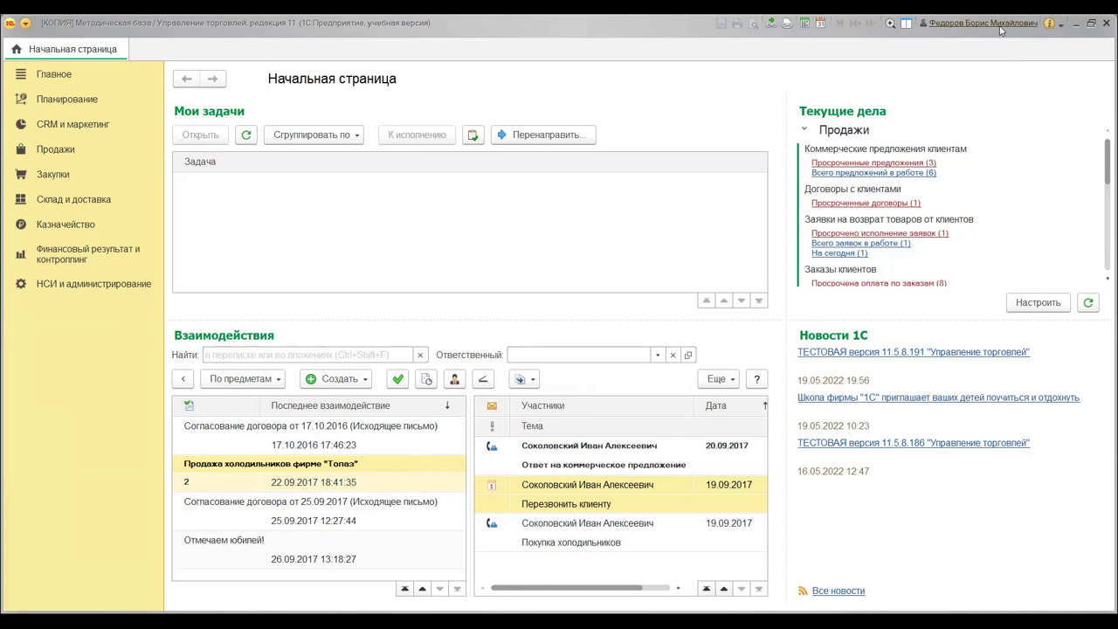
# View the program's version, configuration and licence information, and close the window
pyautogui.click(1051, 24)
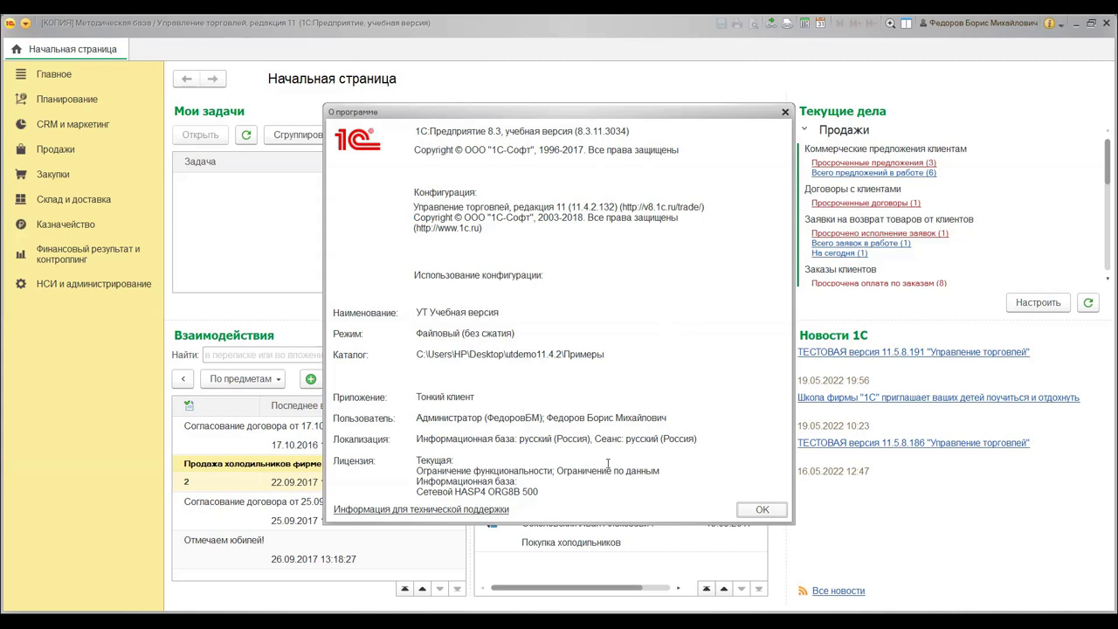
pyautogui.click(786, 113)
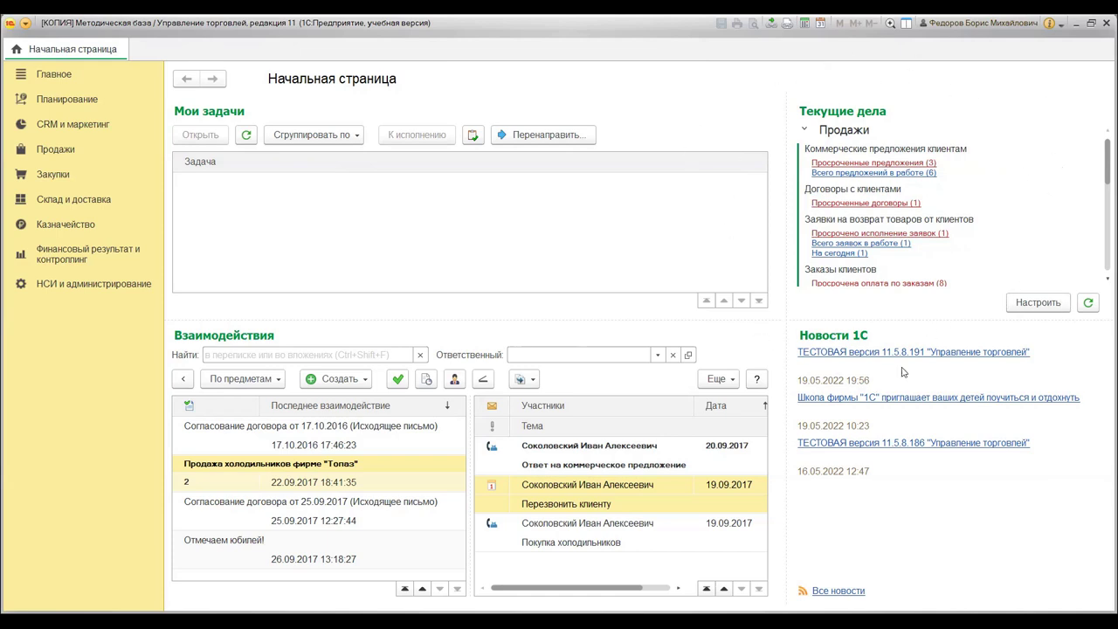
# Review the displayed items and automatic update option in the «Текущие дела» settings, leave them unchanged and refresh the list
pyautogui.click(1036, 302)
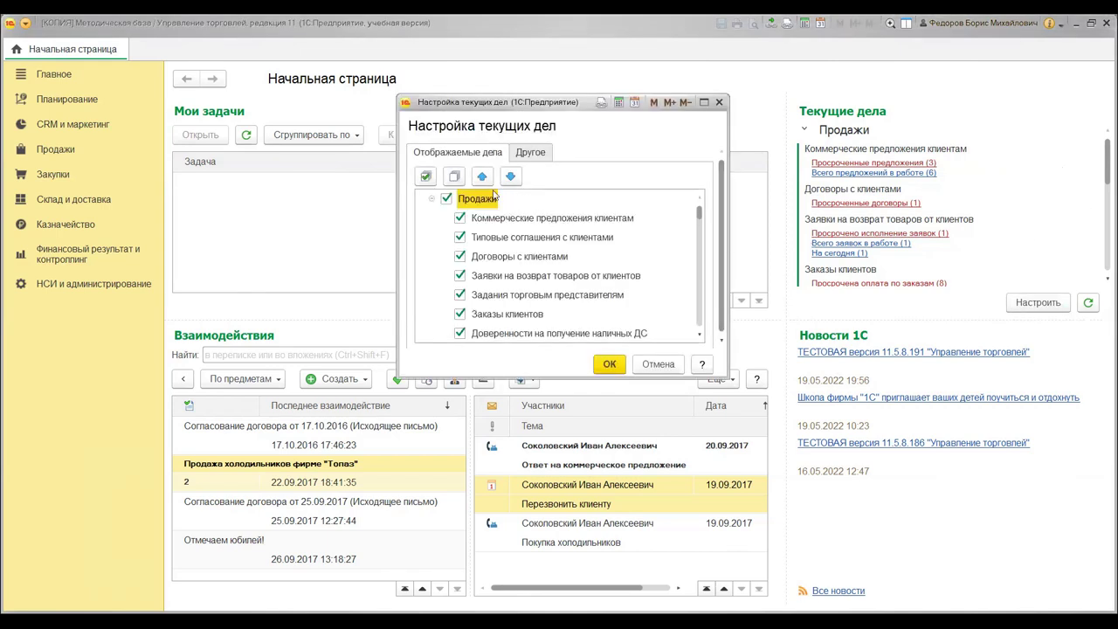
pyautogui.scroll(-1, 516, 239)
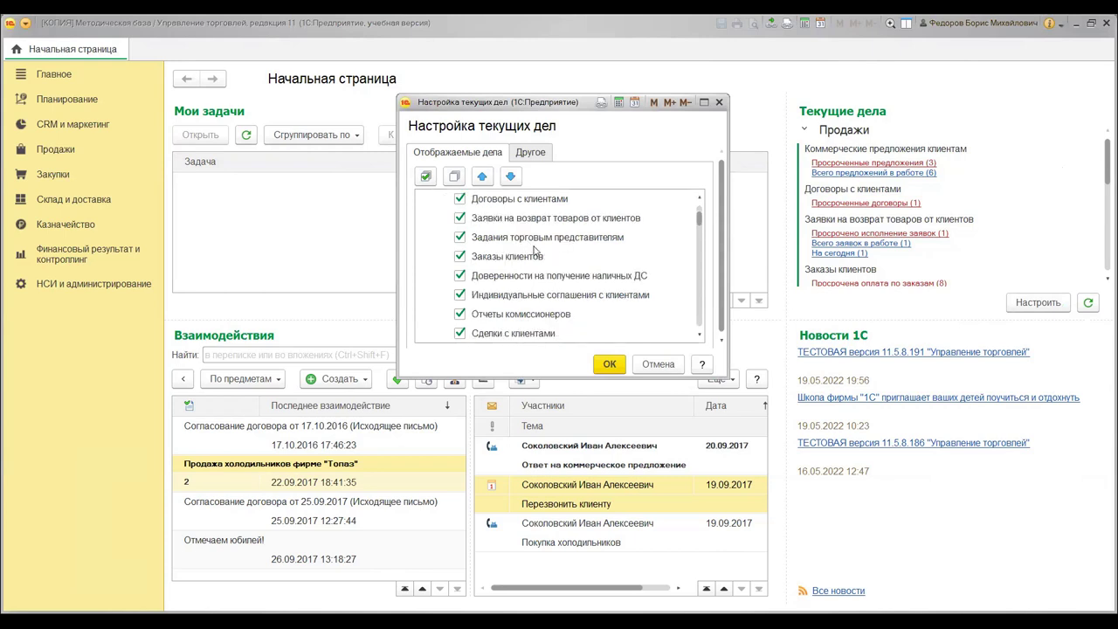
pyautogui.scroll(1, 543, 247)
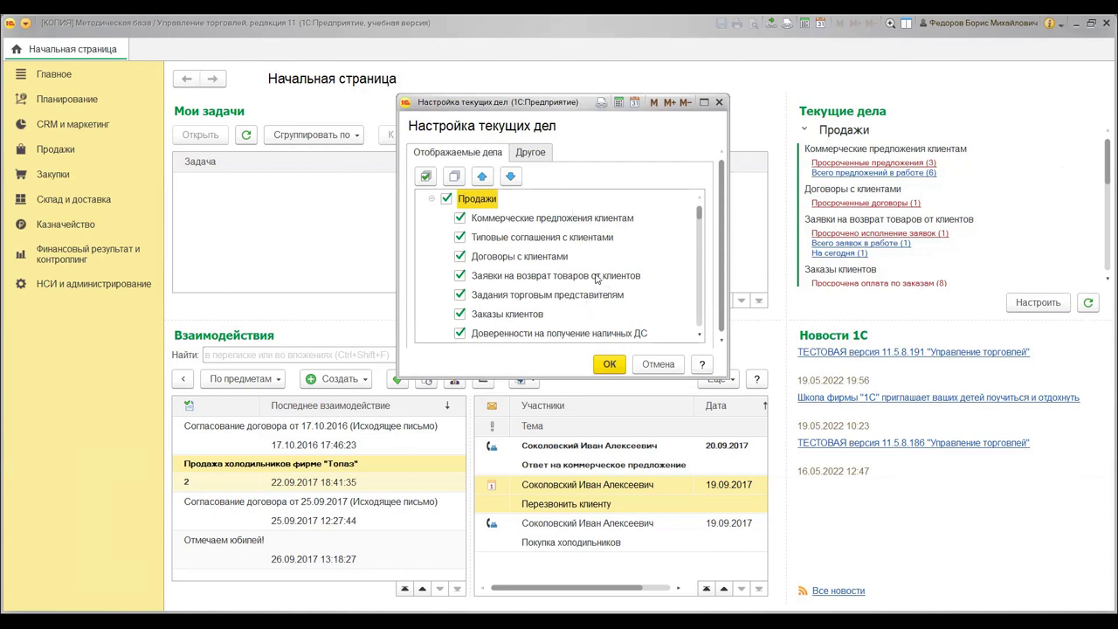
pyautogui.scroll(-1, 594, 278)
pyautogui.scroll(-1, 592, 278)
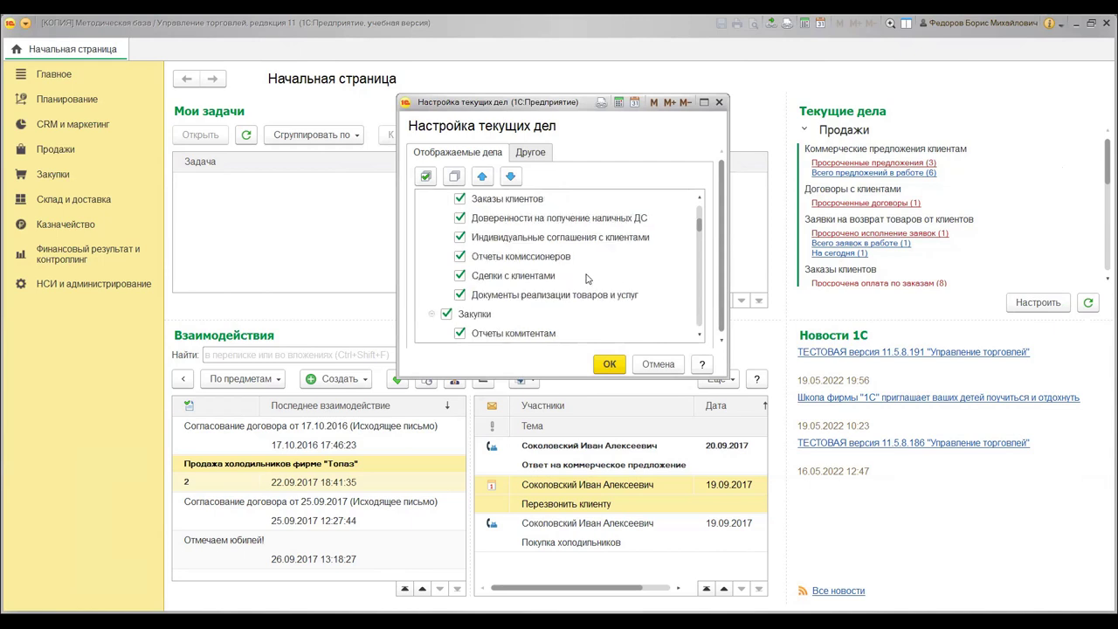
pyautogui.scroll(-1, 587, 278)
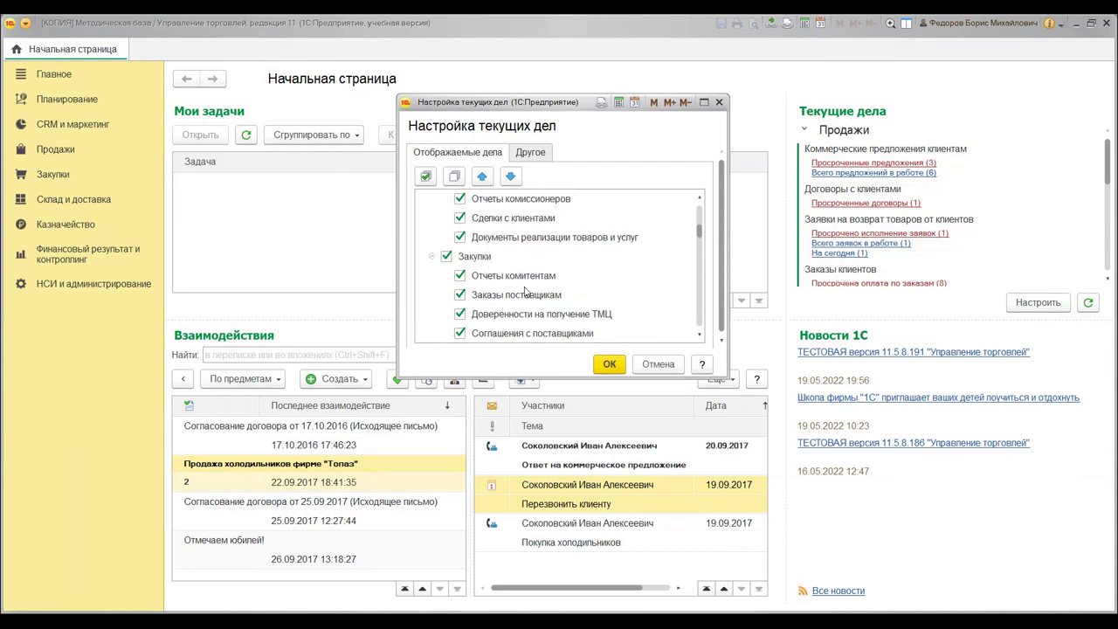
pyautogui.scroll(-1, 460, 265)
pyautogui.scroll(-3, 479, 266)
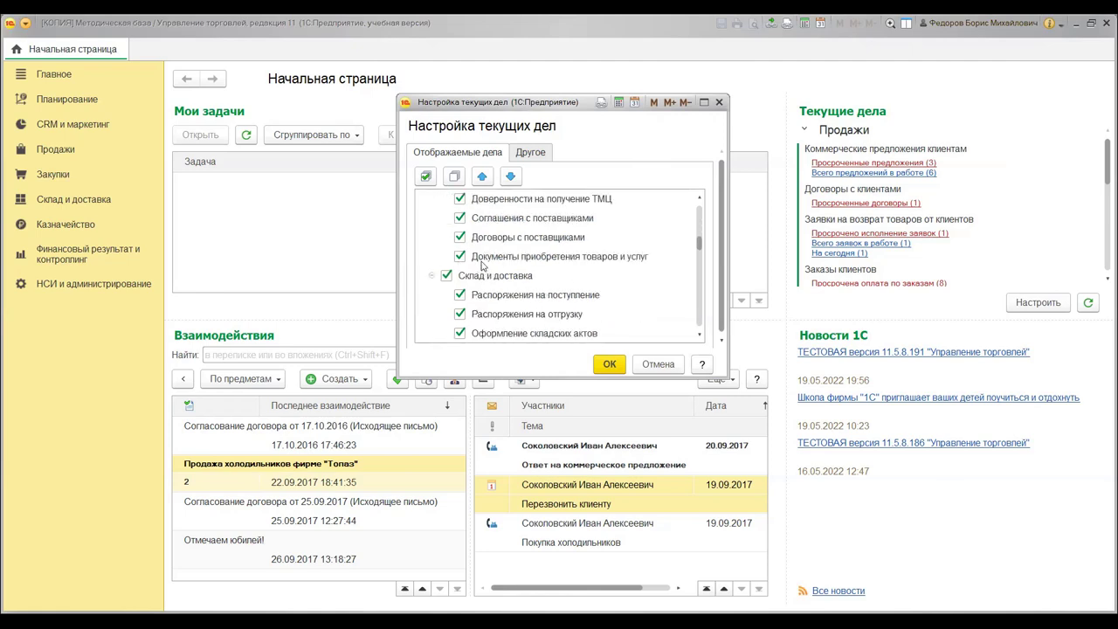
pyautogui.scroll(-5, 480, 265)
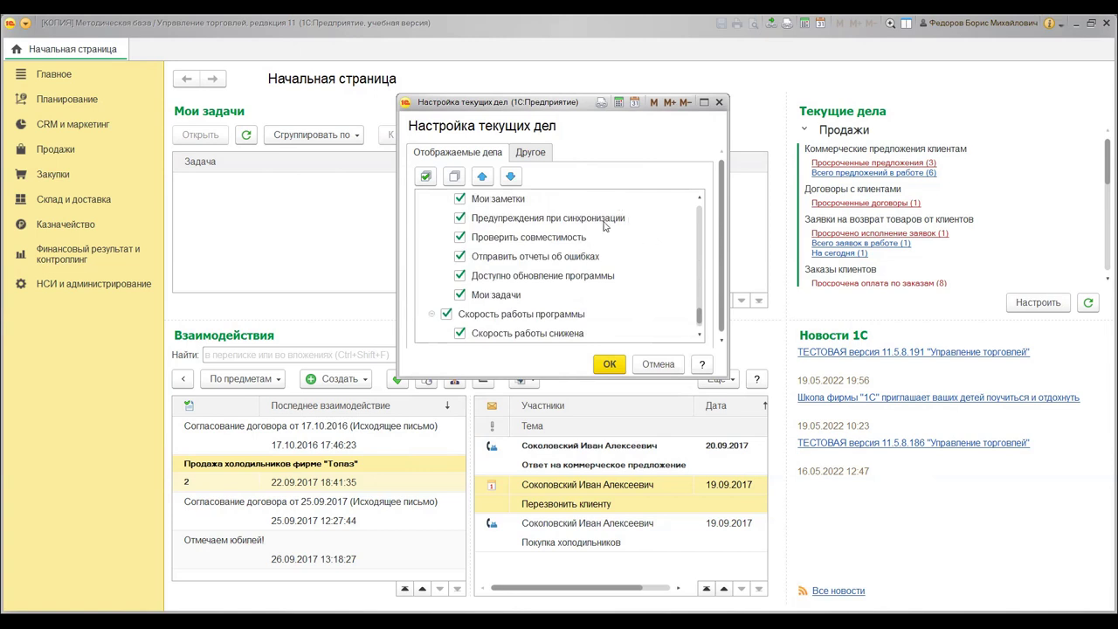
pyautogui.click(530, 153)
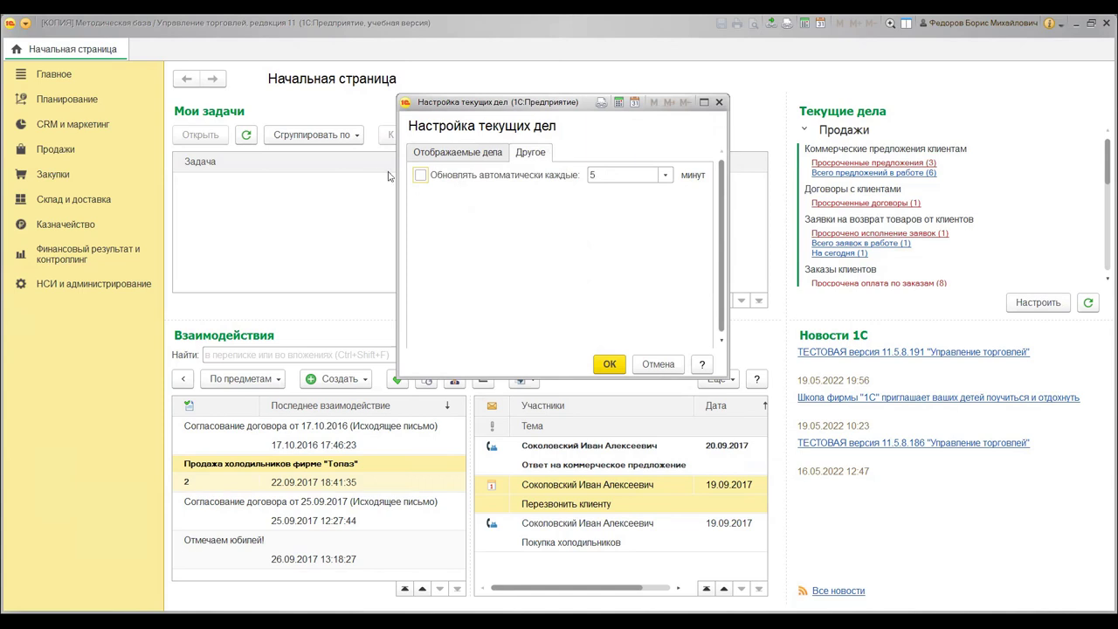
pyautogui.click(719, 104)
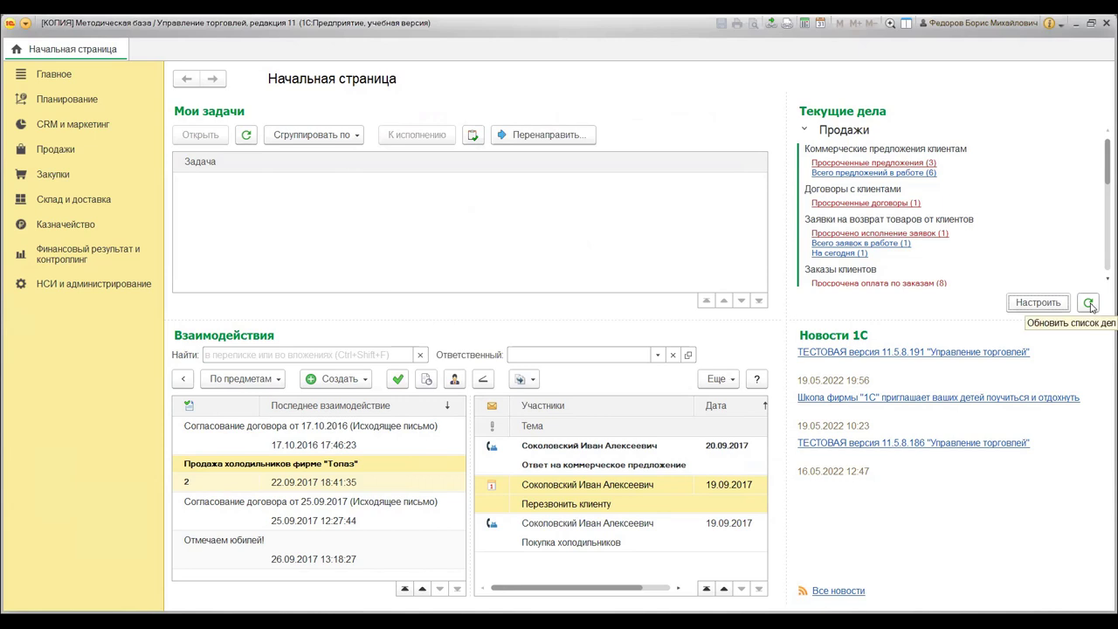
pyautogui.click(1089, 303)
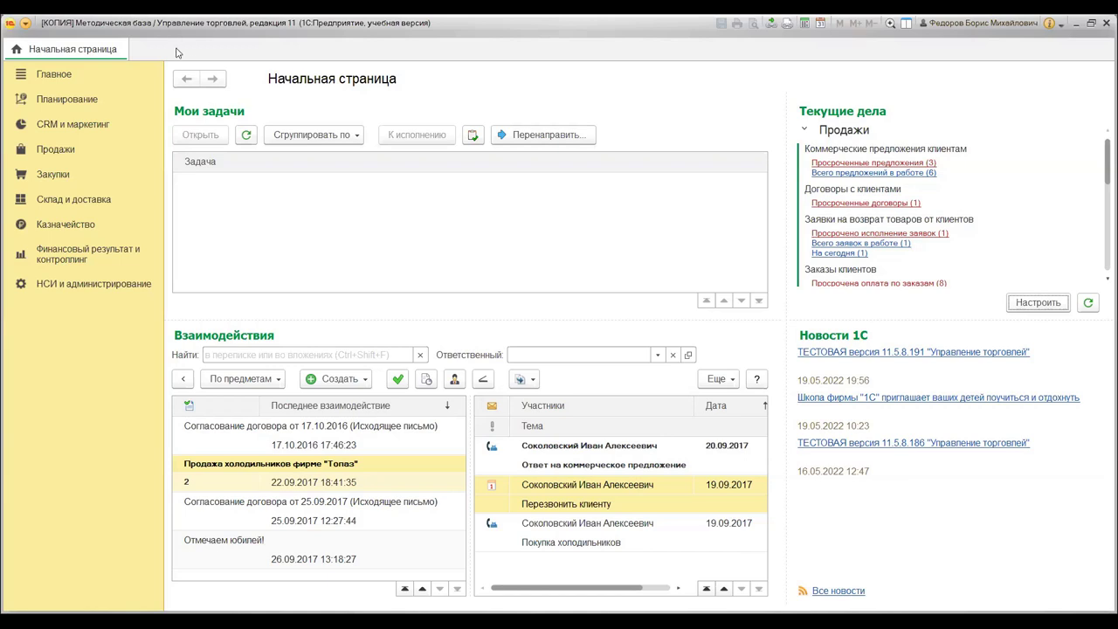
# Add the «Заметки: Мои заметки» form to the left column of the start page and apply the layout
pyautogui.click(24, 24)
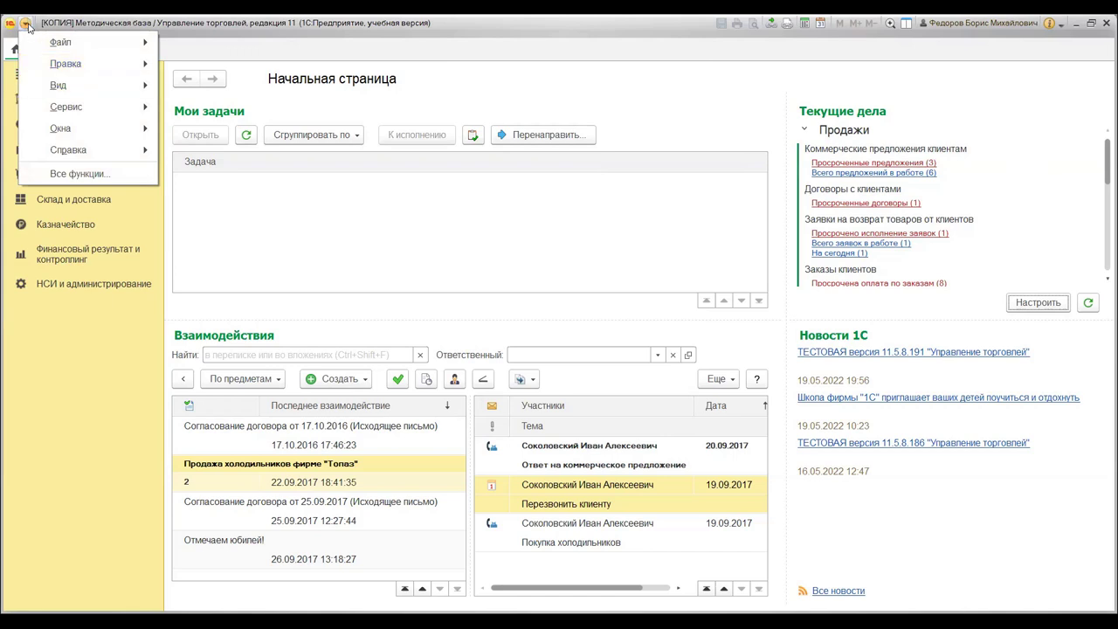
pyautogui.click(45, 88)
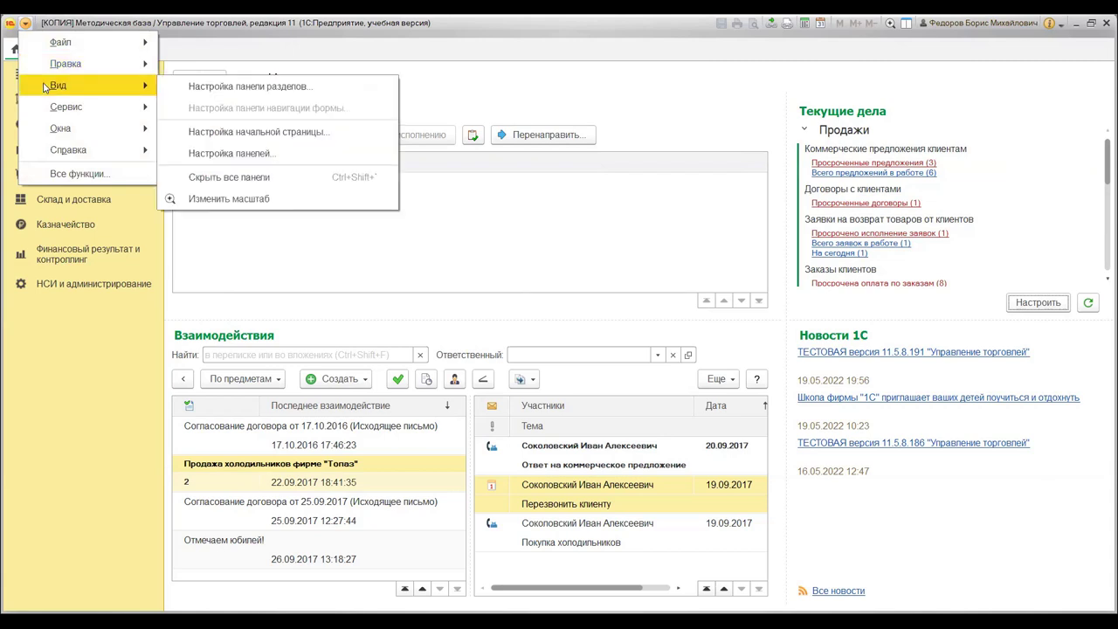
pyautogui.click(209, 135)
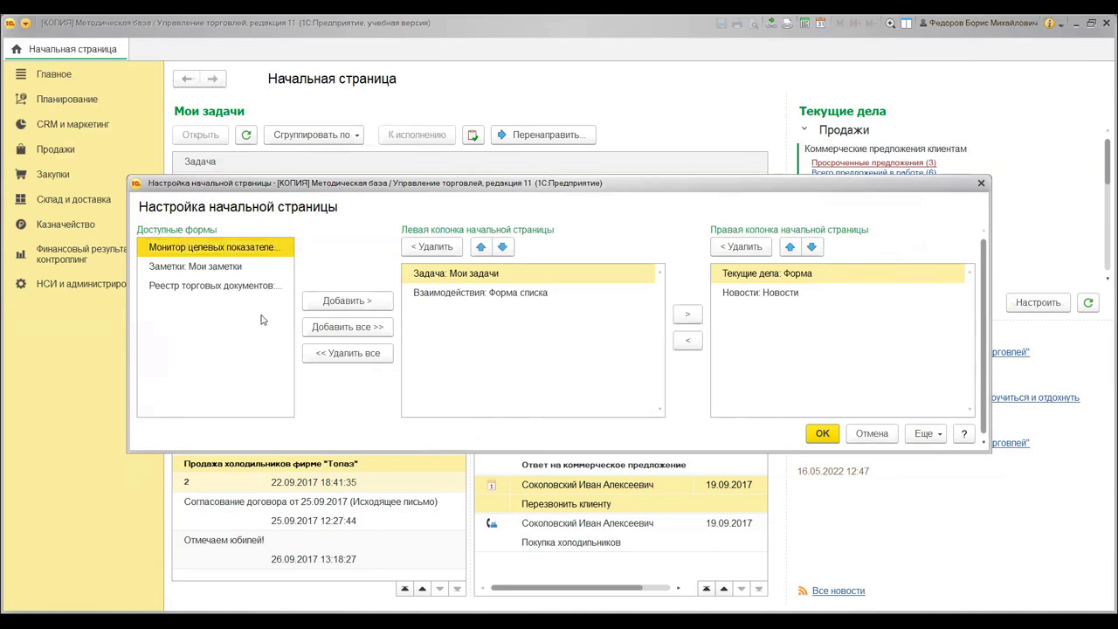
pyautogui.click(240, 266)
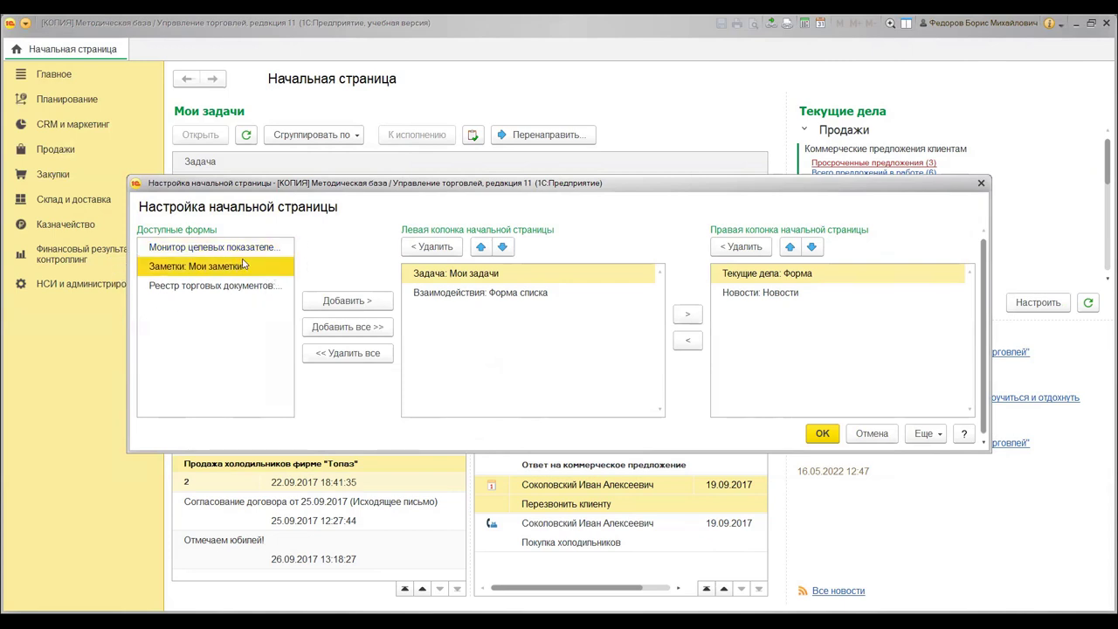
pyautogui.click(354, 303)
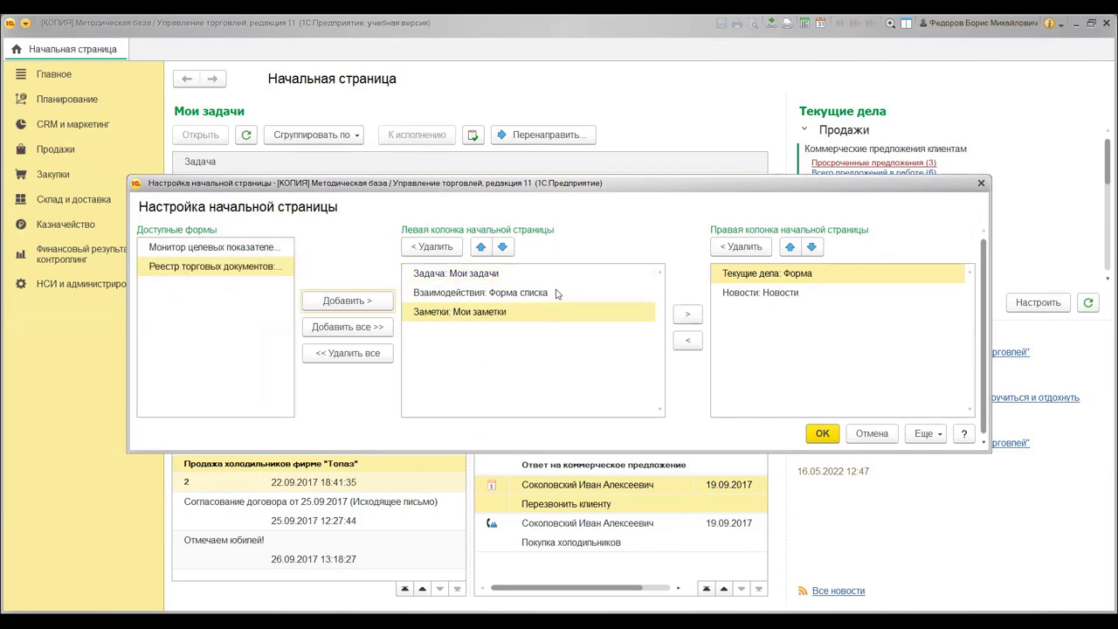
pyautogui.click(823, 434)
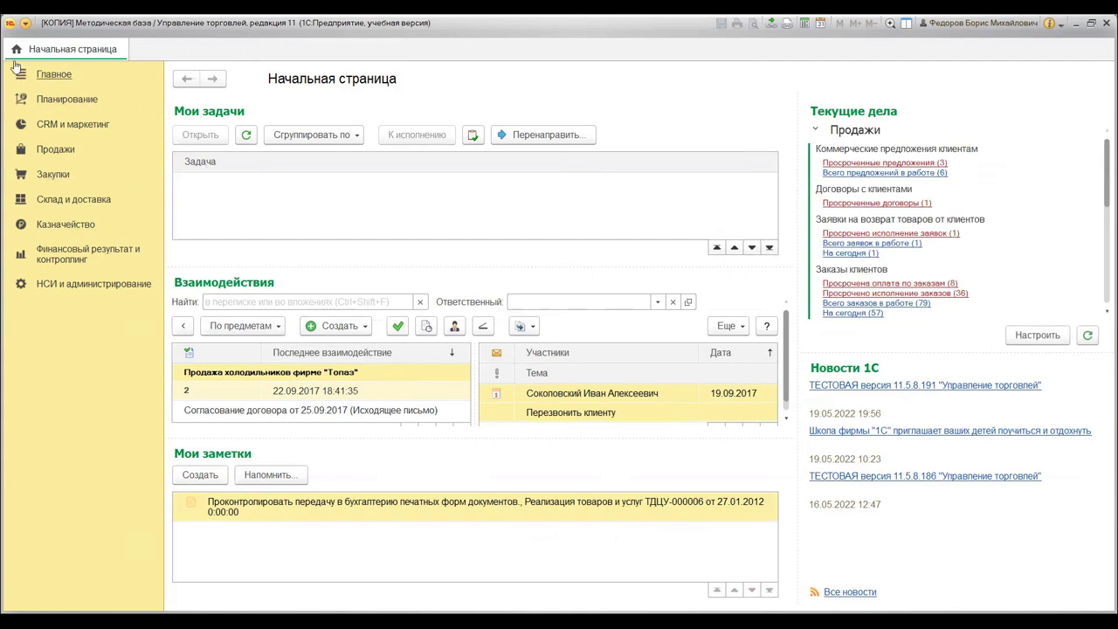
# View the panel layout in the panel editor («Редактор панелей») and close it without changes
pyautogui.click(27, 26)
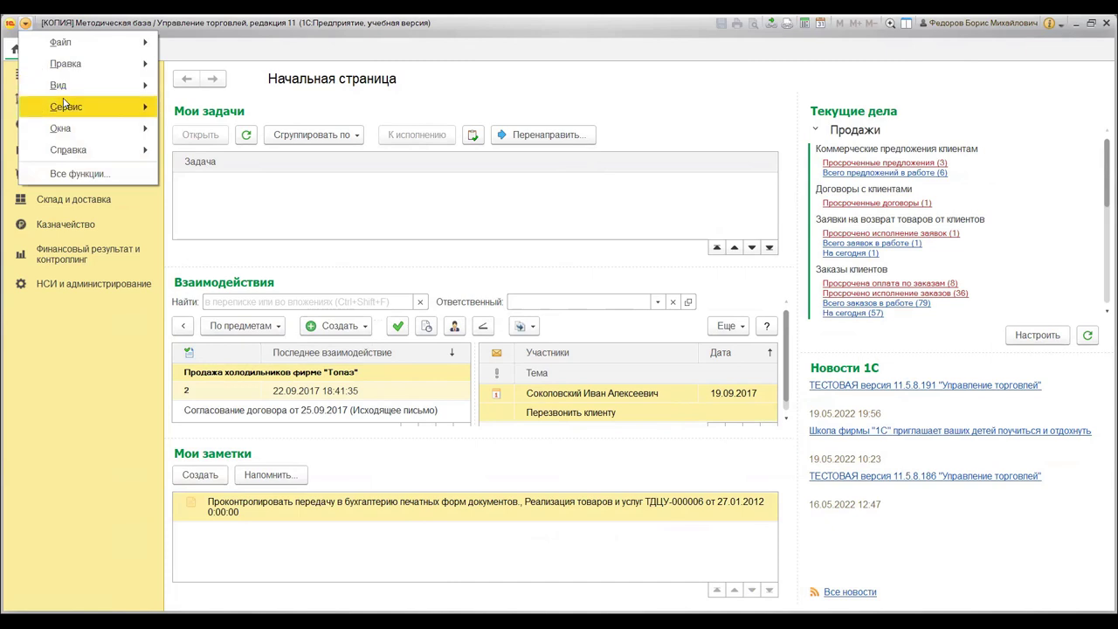
pyautogui.moveTo(61, 88)
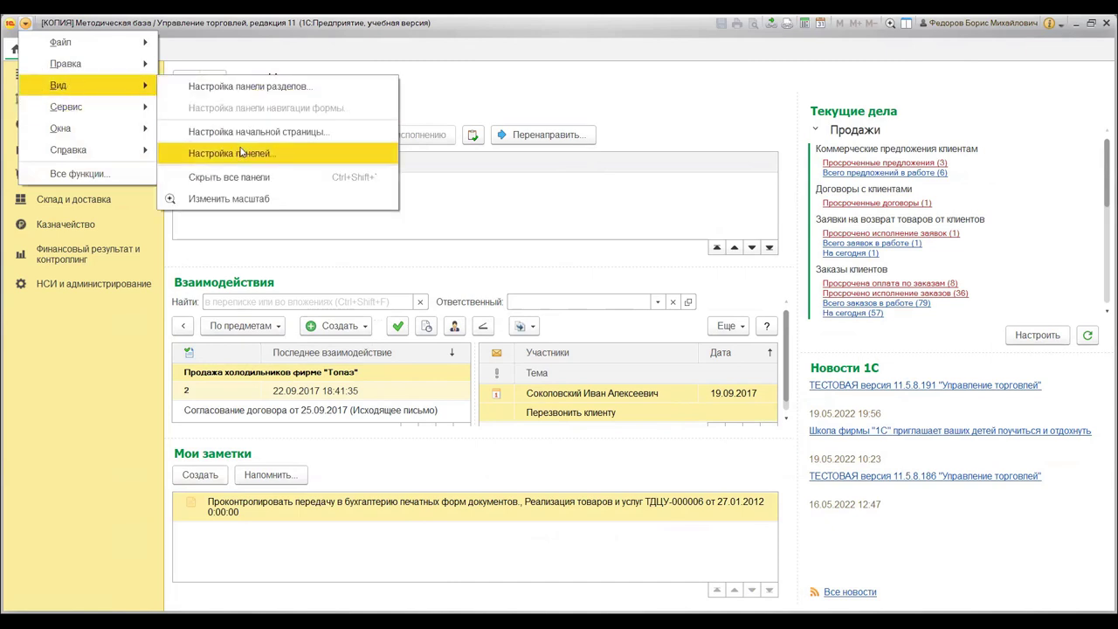
pyautogui.click(243, 154)
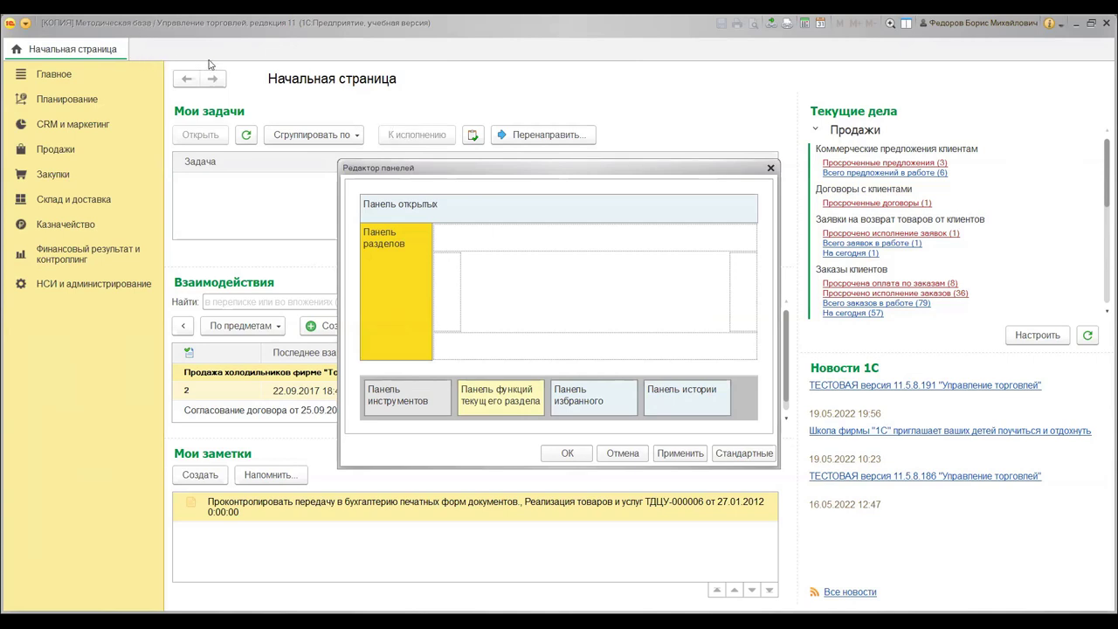
pyautogui.click(770, 169)
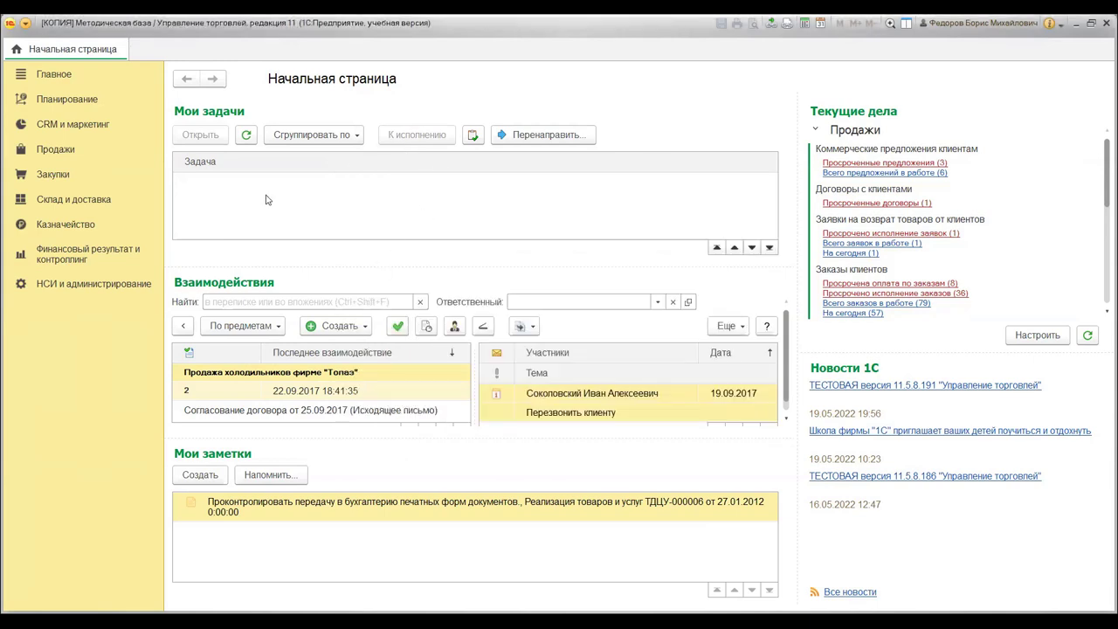
# Review the selected sections and the «Показывать» display options in the section panel settings, and close without changes
pyautogui.click(23, 26)
pyautogui.moveTo(161, 96)
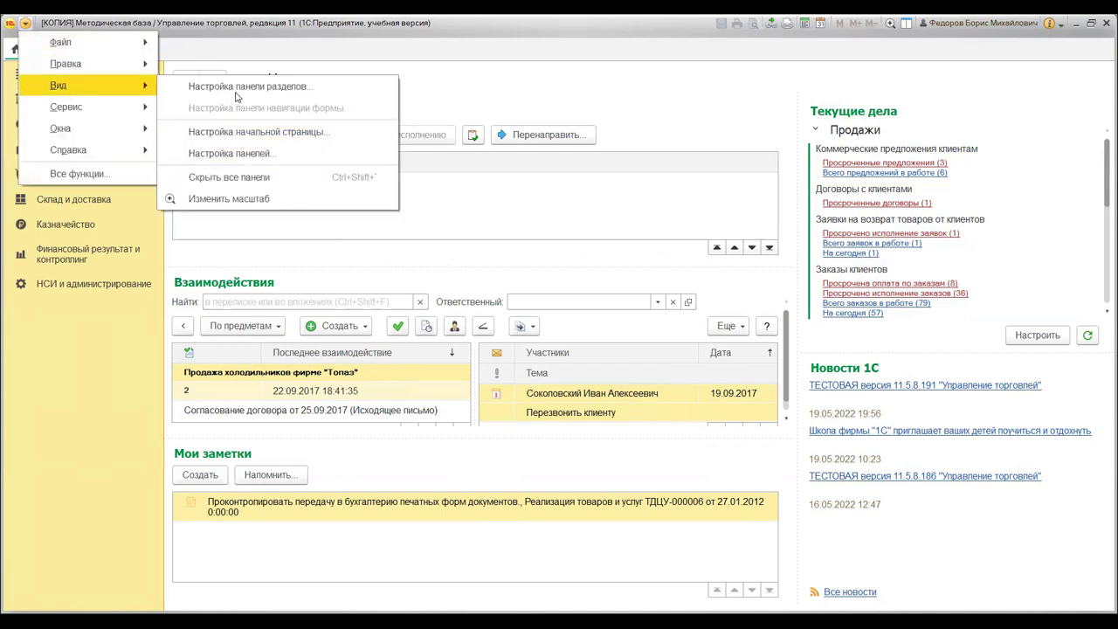
pyautogui.click(236, 93)
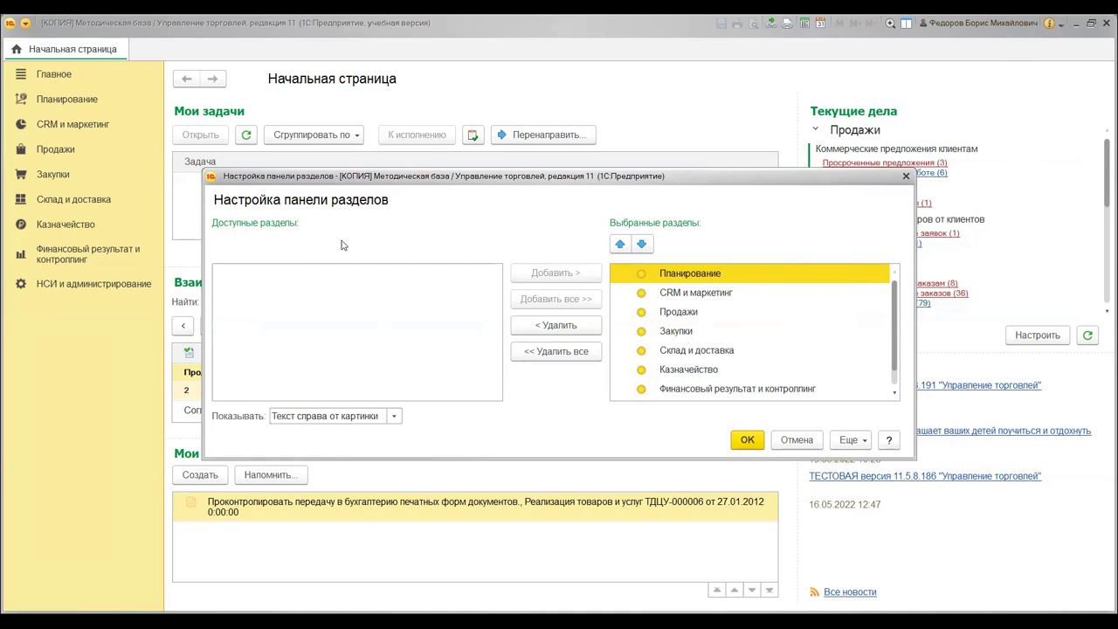
pyautogui.click(394, 417)
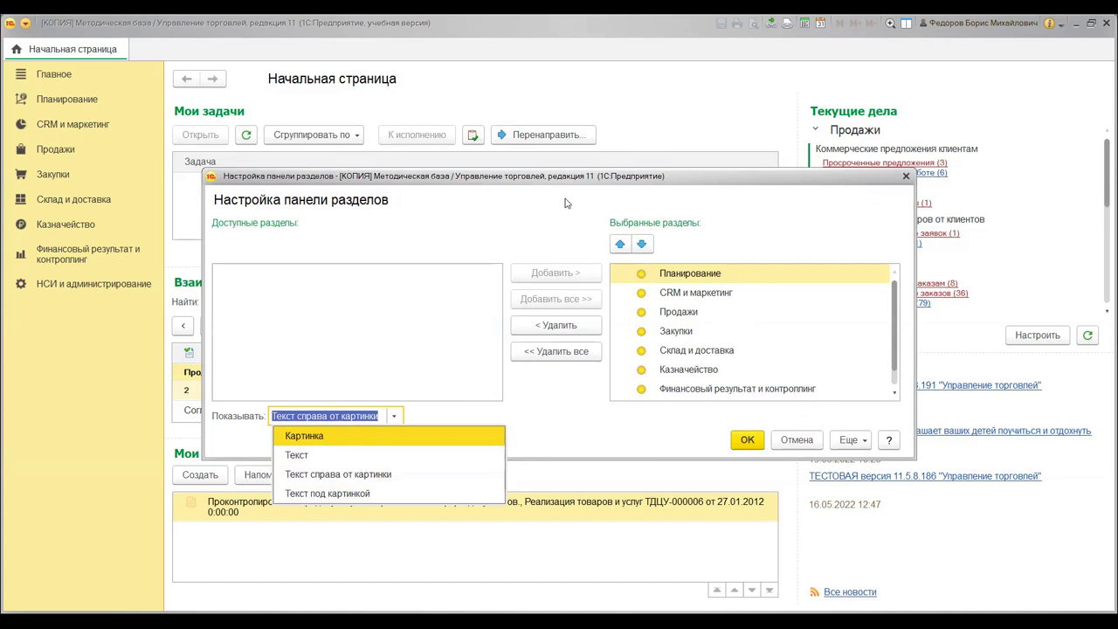
pyautogui.click(898, 180)
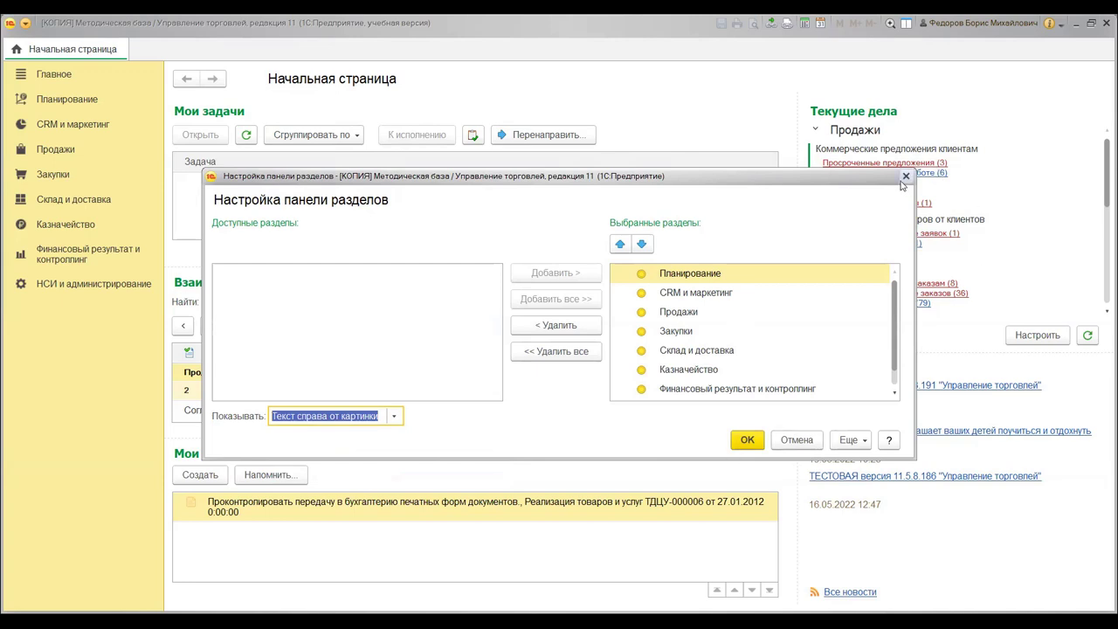
pyautogui.press('Escape')
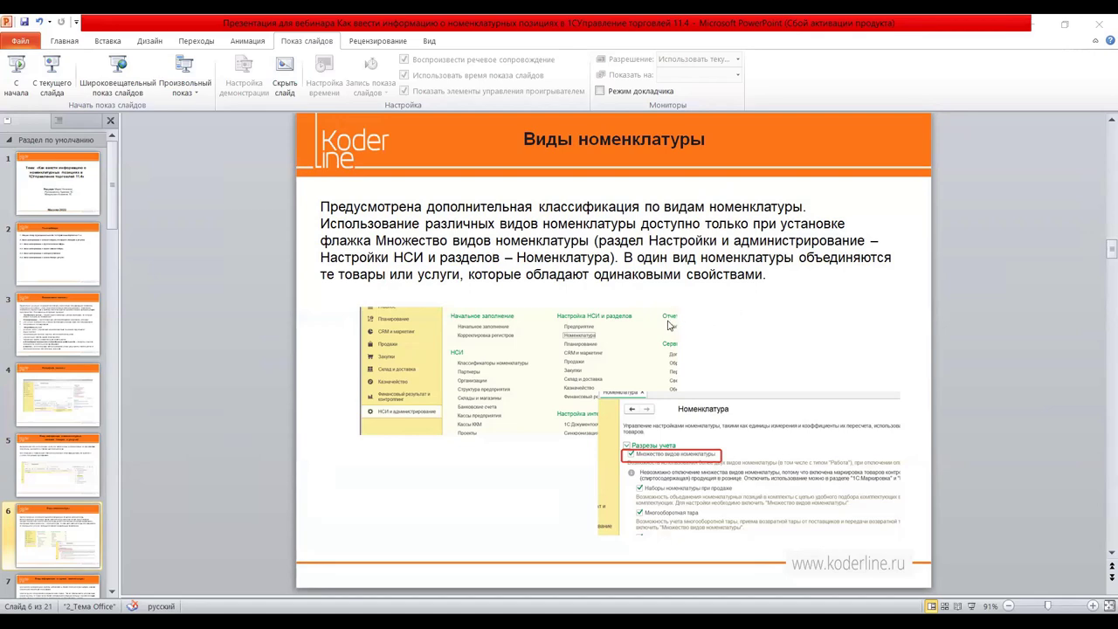
# In the PowerPoint presentation, view the slides on entering item groups and item types
pyautogui.scroll(-1, 620, 290)
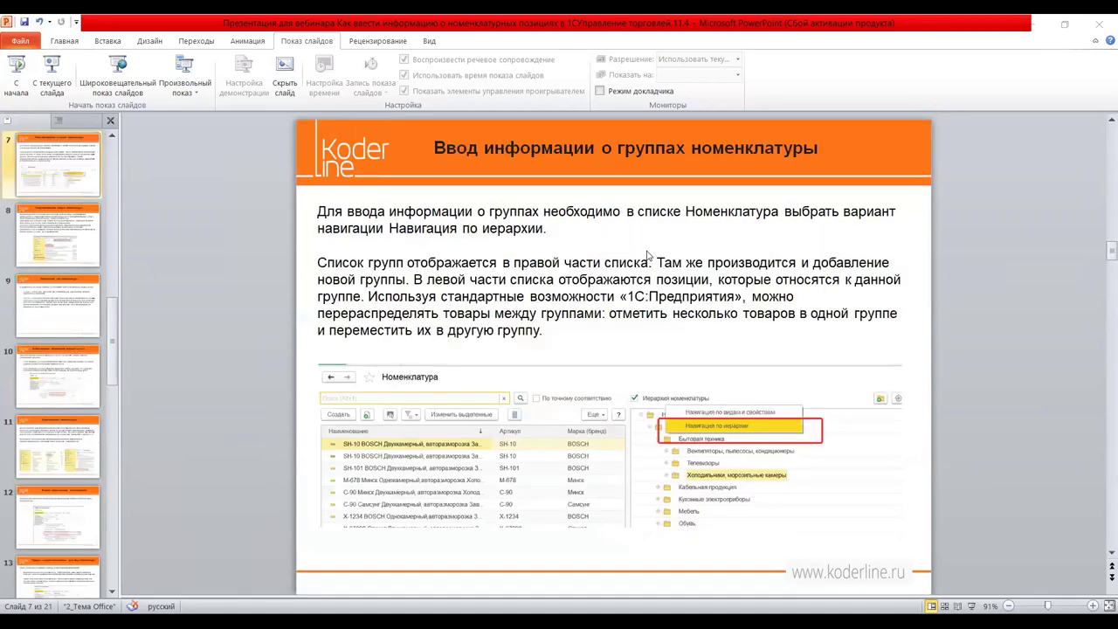
pyautogui.scroll(-1, 652, 257)
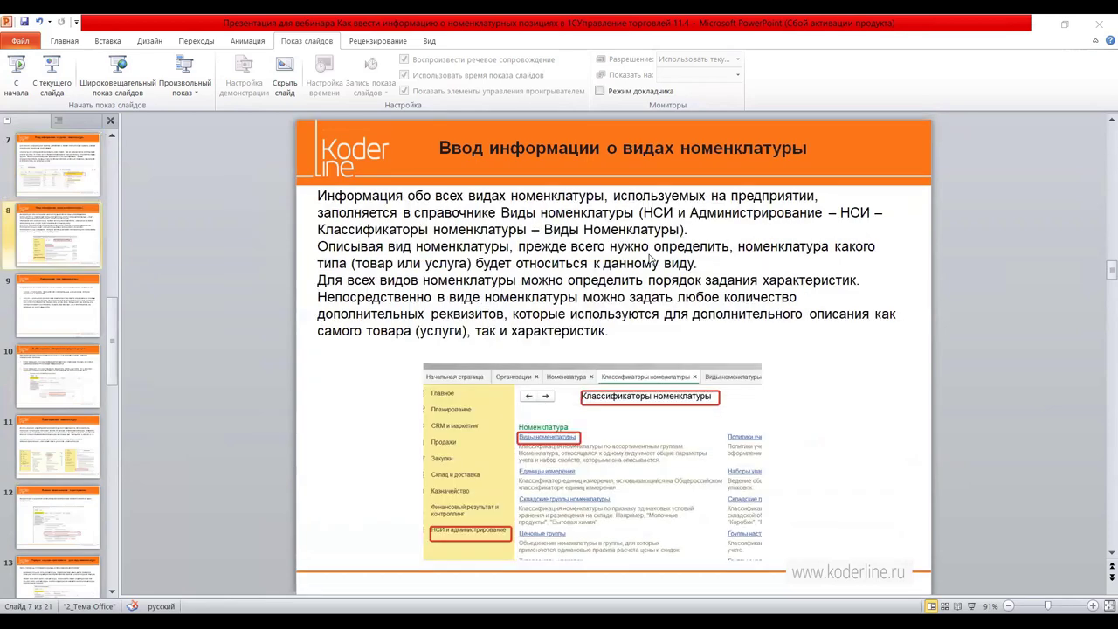
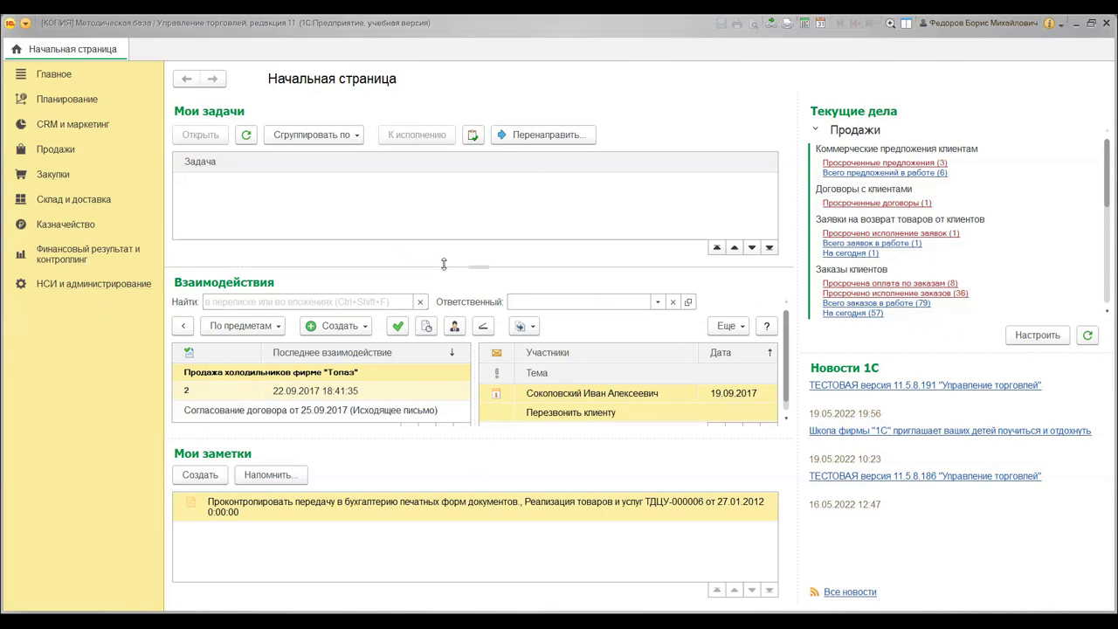
# In 1C, open the «Номенклатура» settings under «НСИ и администрирование» and examine the «Разрезы учета» options
pyautogui.click(59, 289)
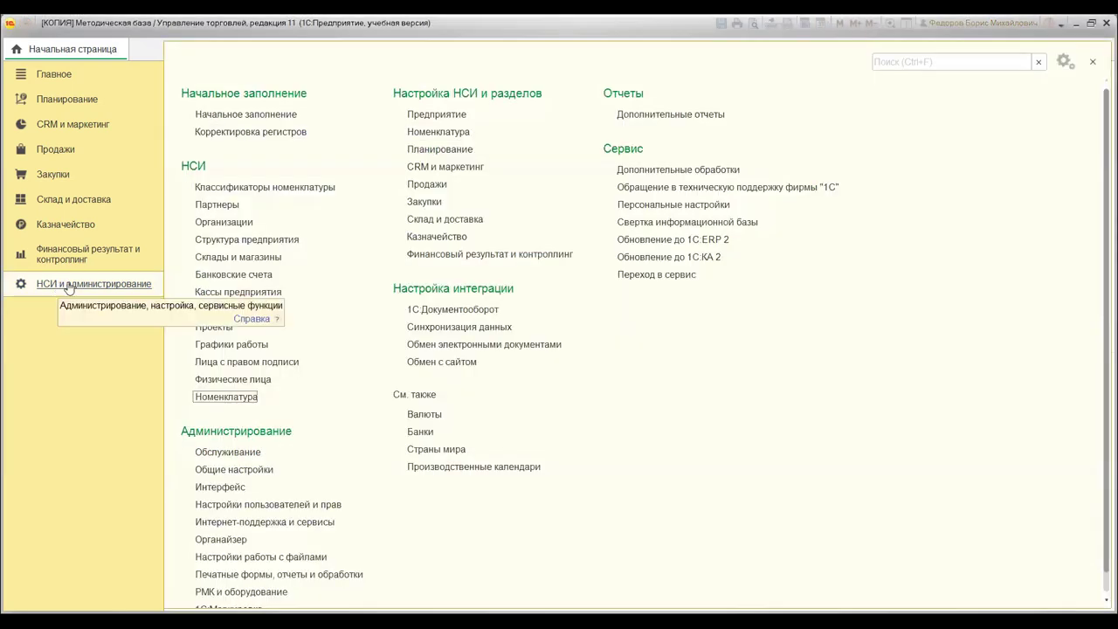
pyautogui.click(461, 131)
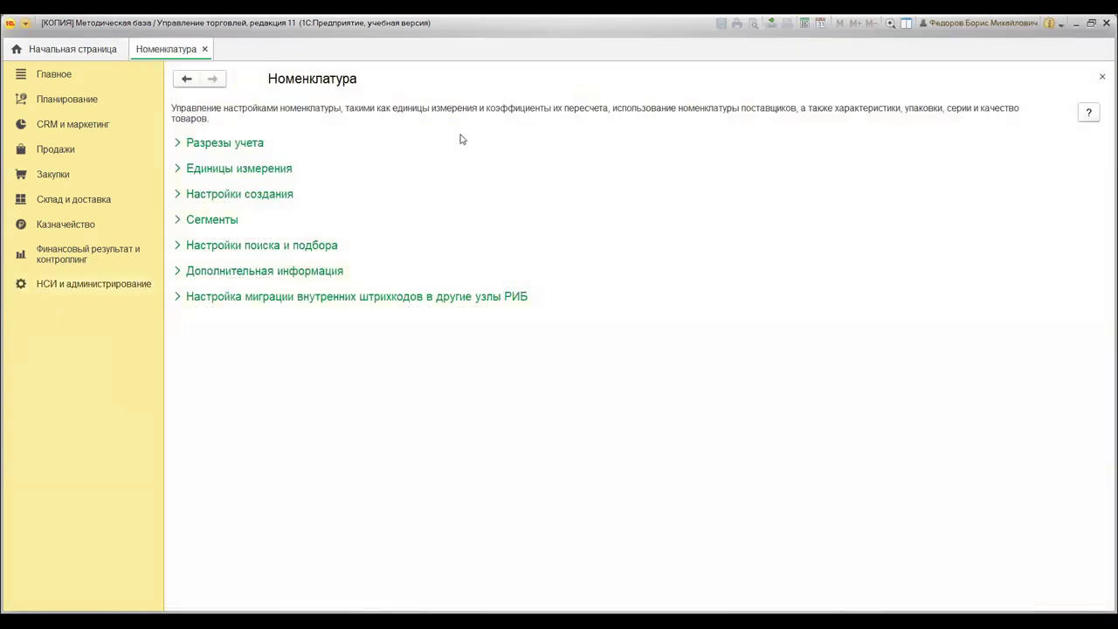
pyautogui.click(229, 143)
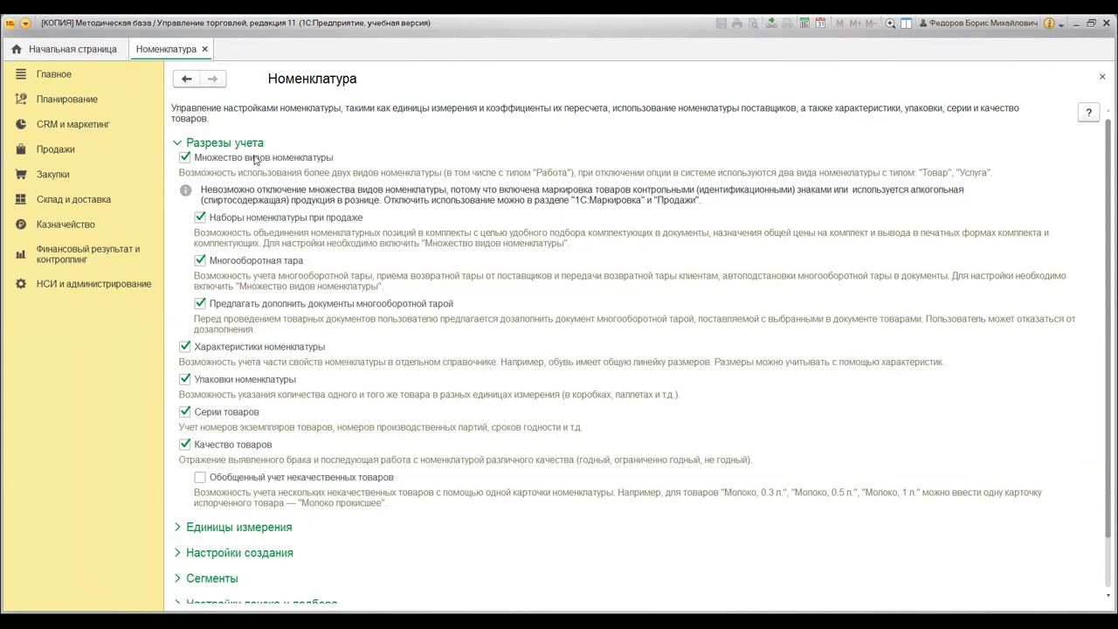
# Open «Классификаторы номенклатуры» from the «НСИ» group of «НСИ и администрирование»
pyautogui.click(66, 291)
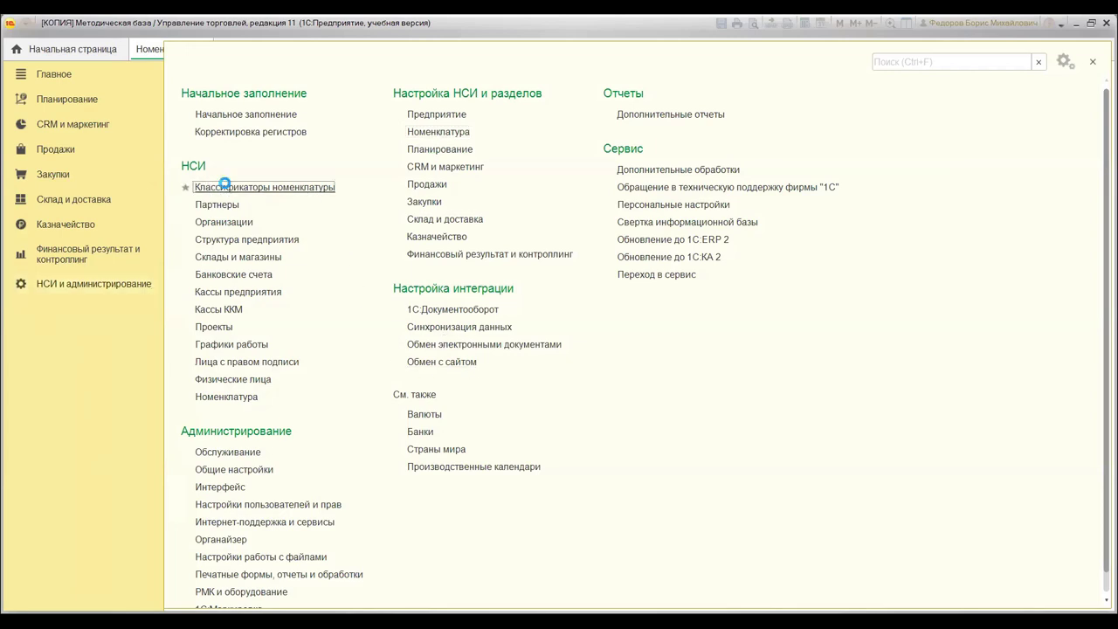
pyautogui.click(226, 188)
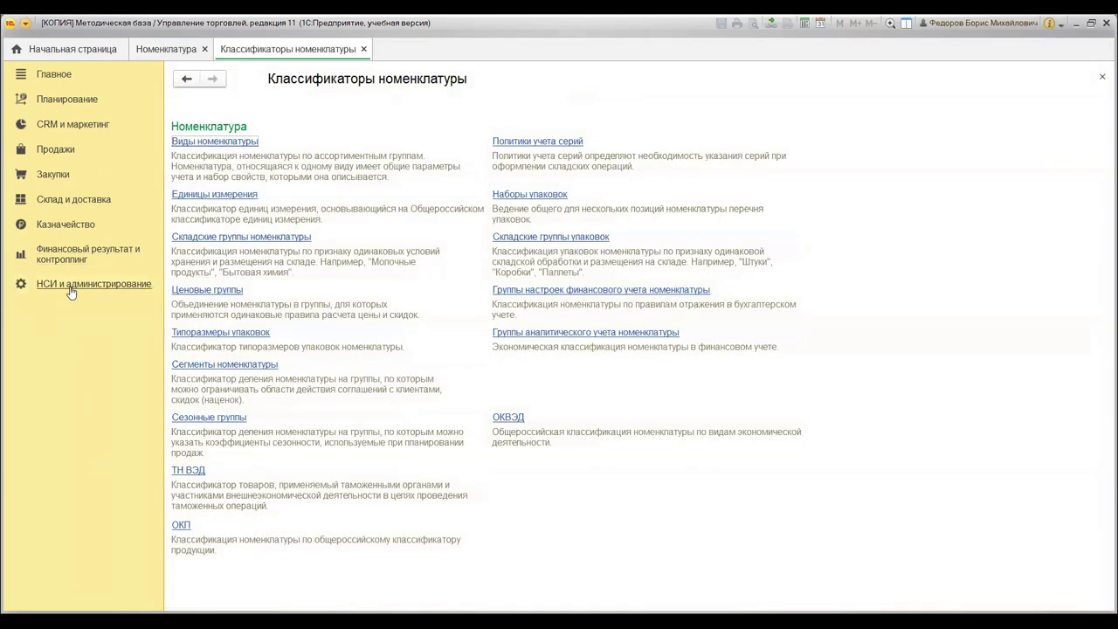
# Open the item type «__Импортные товары» from the «Торговая деятельность» group of «Виды номенклатуры»
pyautogui.click(216, 141)
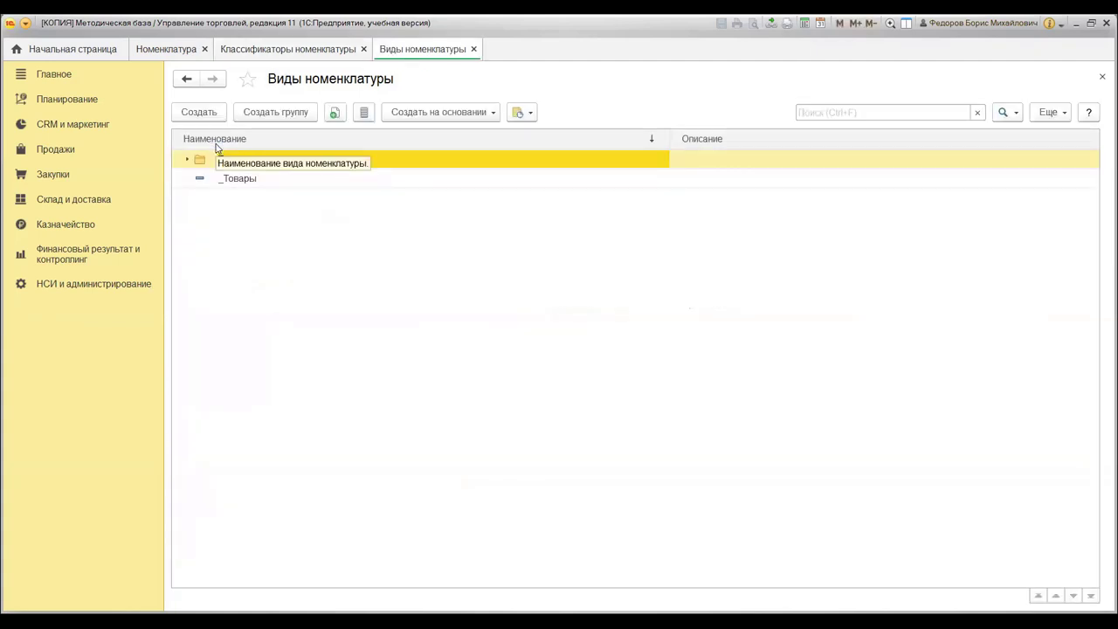
pyautogui.click(186, 159)
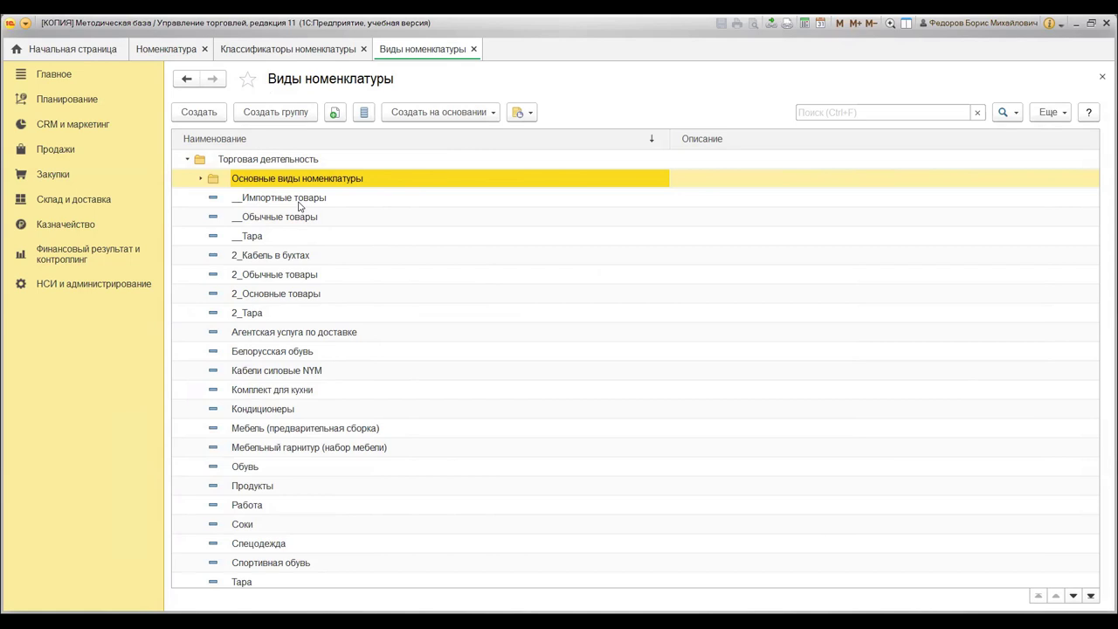
pyautogui.click(298, 199)
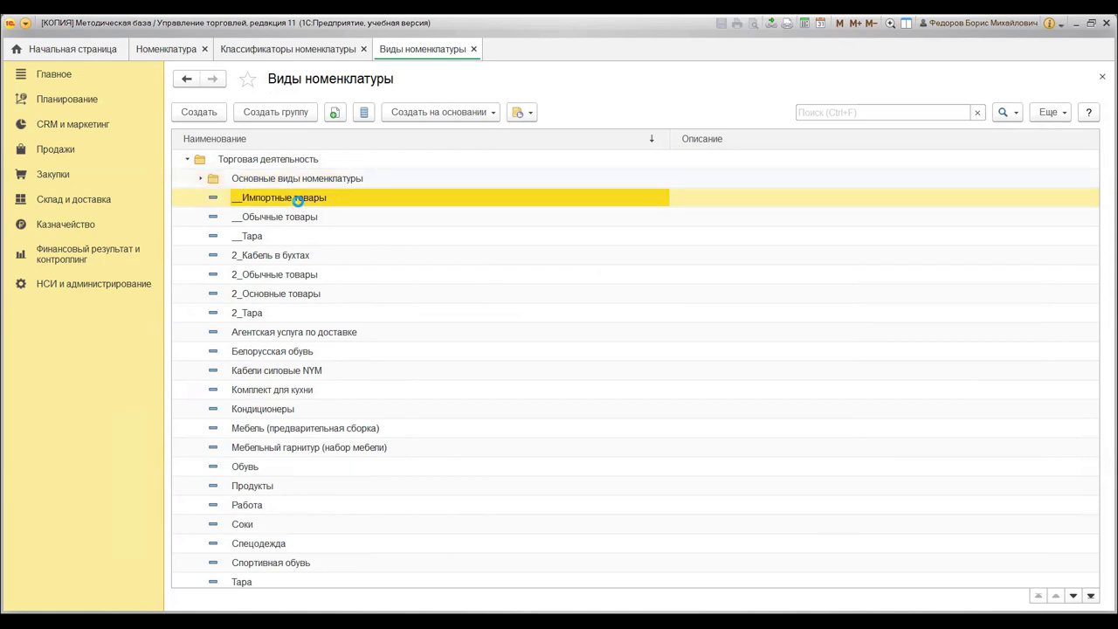
pyautogui.doubleClick(298, 199)
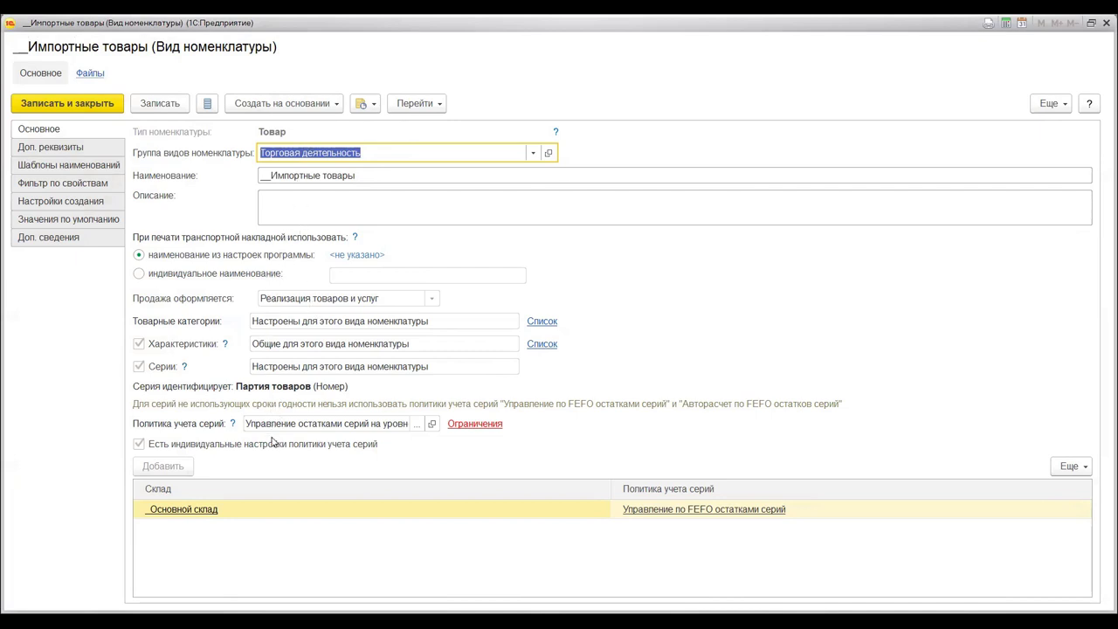
# Allow editing of all locked attributes of the «__Импортные товары» item type and check the card's additional commands
pyautogui.moveTo(262, 496)
pyautogui.click(1048, 103)
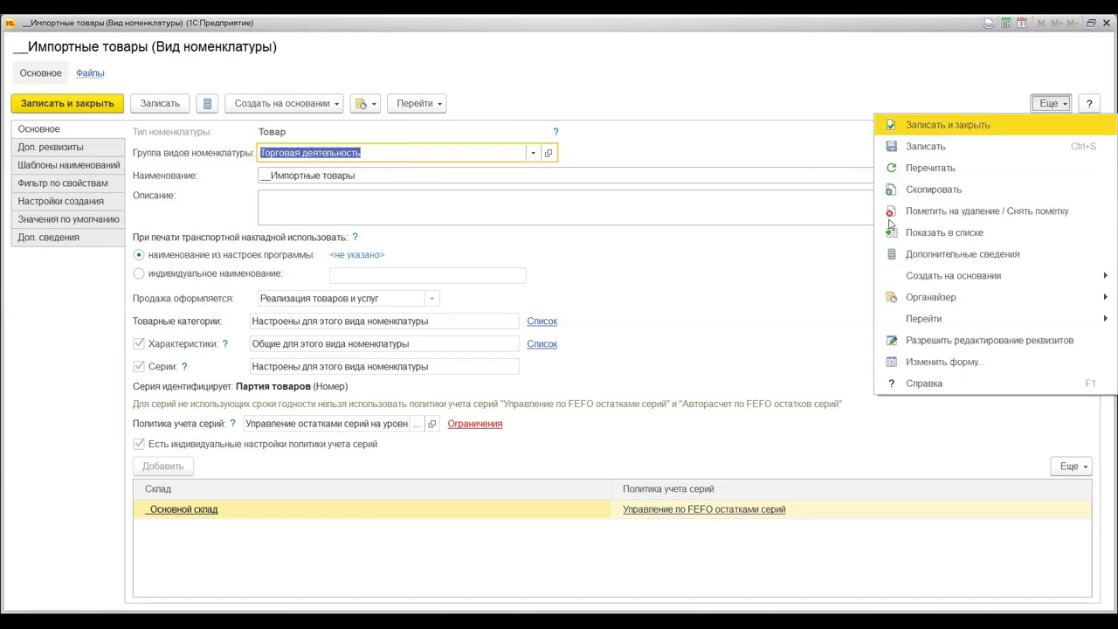
pyautogui.click(984, 344)
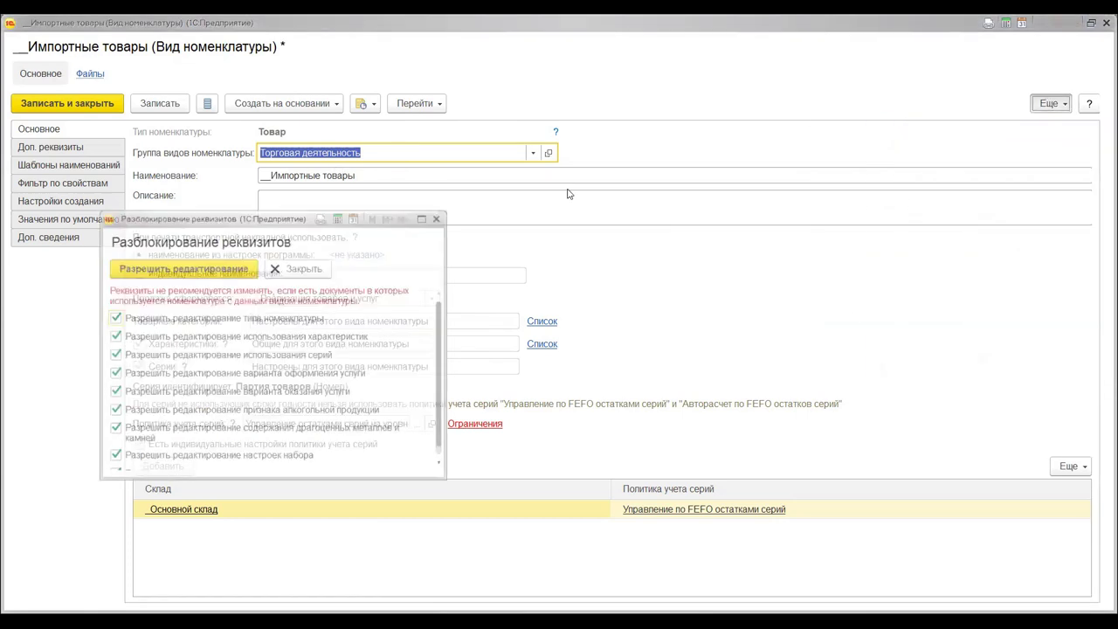
pyautogui.click(187, 273)
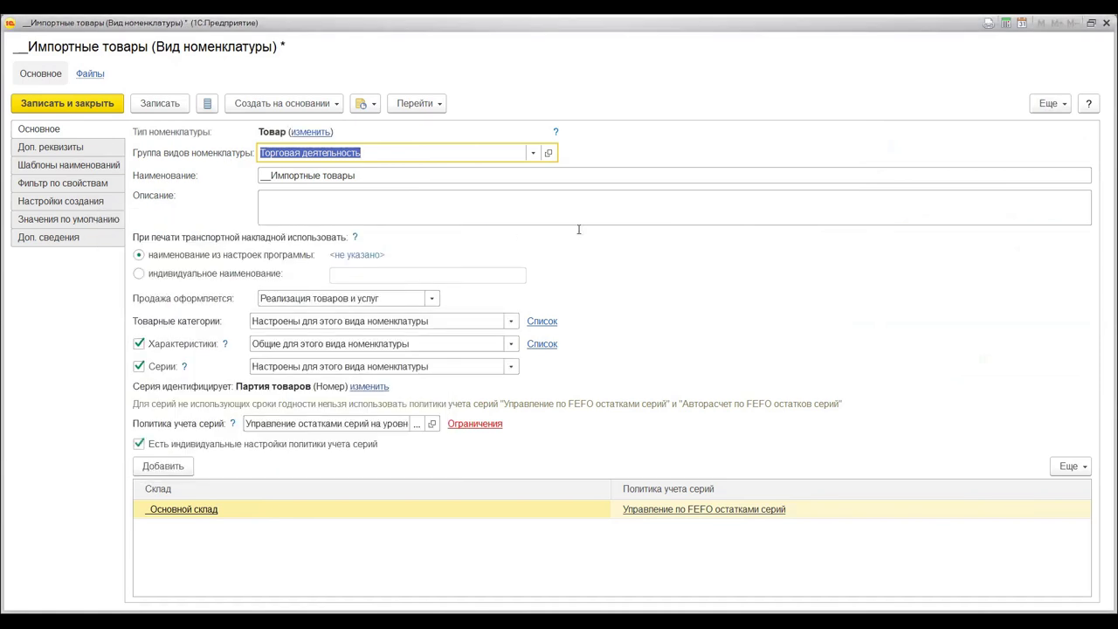
pyautogui.click(1054, 107)
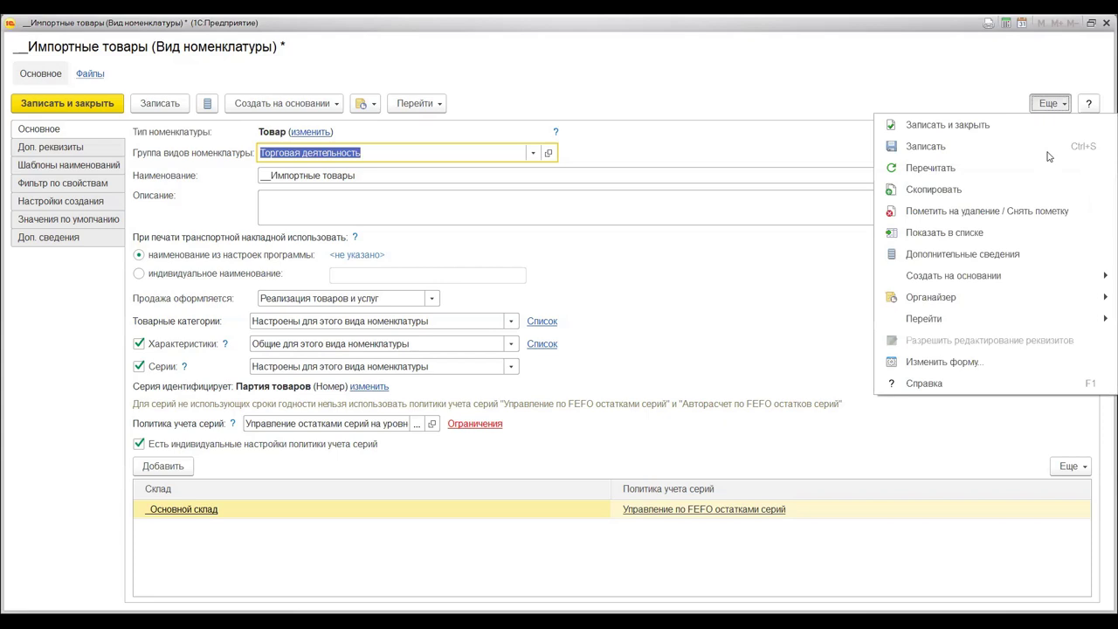
pyautogui.moveTo(1022, 320)
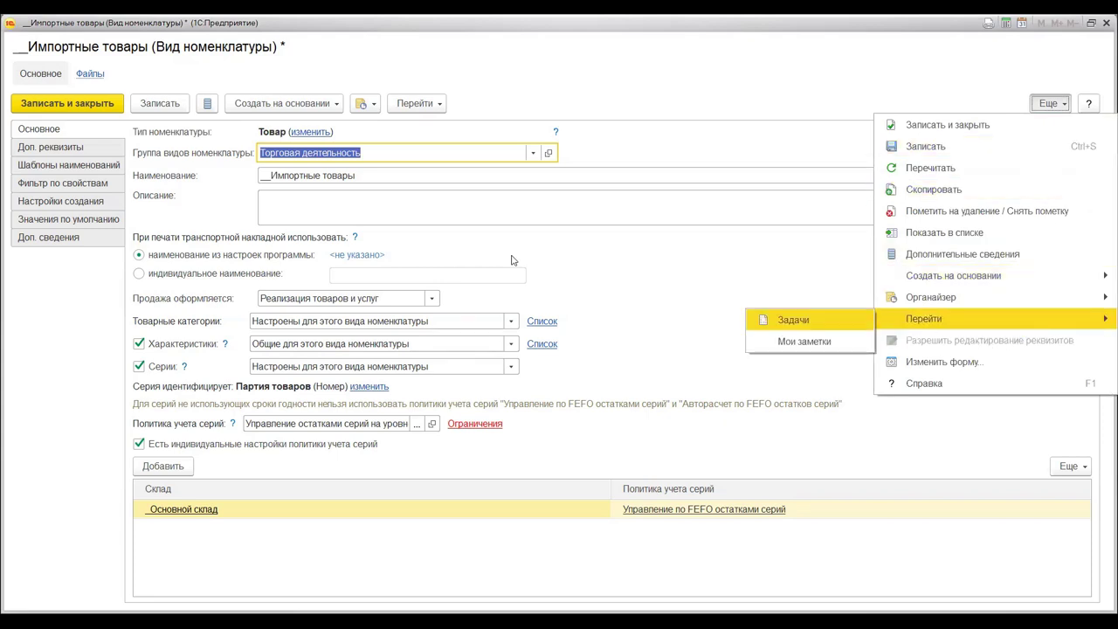
pyautogui.click(537, 275)
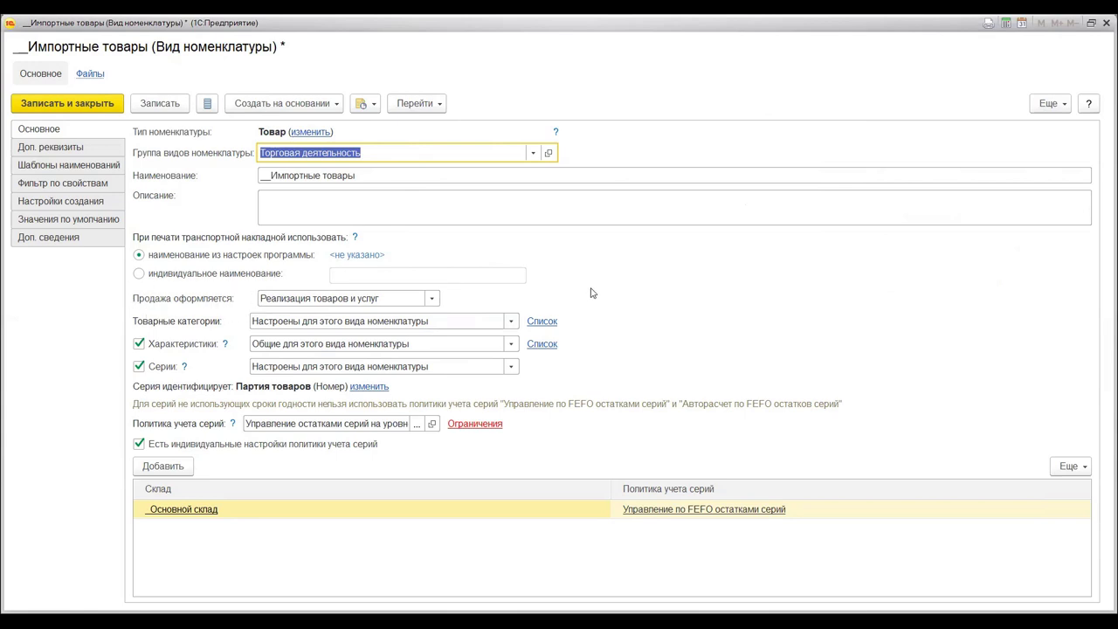
# Examine the available options for «Продажа оформляется» and «Товарные категории» without changing them
pyautogui.click(433, 300)
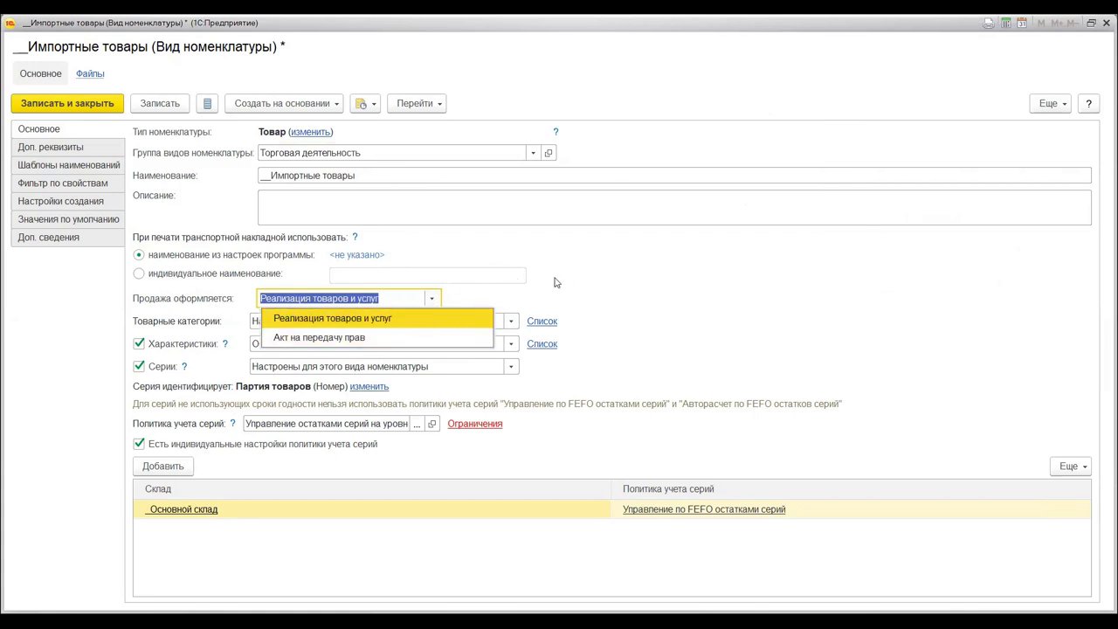
pyautogui.click(538, 300)
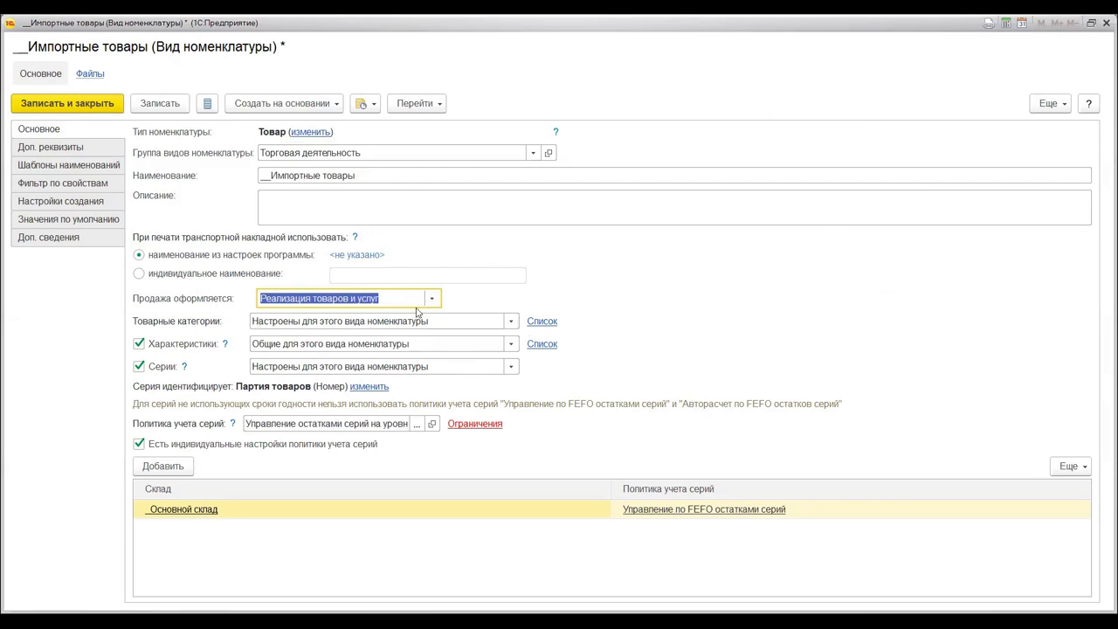
pyautogui.click(514, 325)
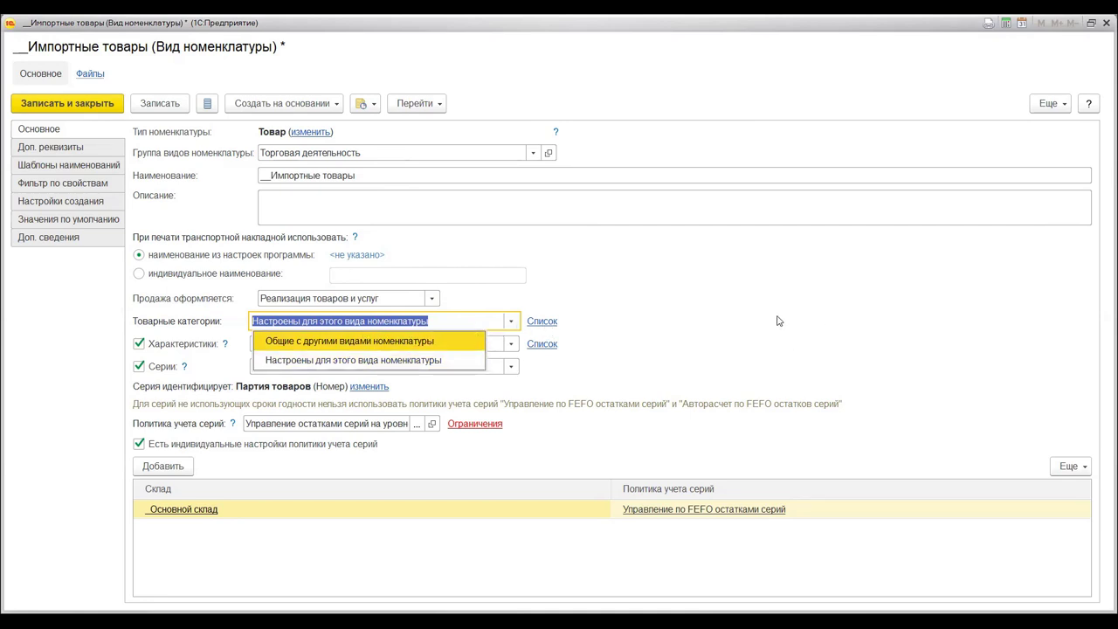
pyautogui.press('Escape')
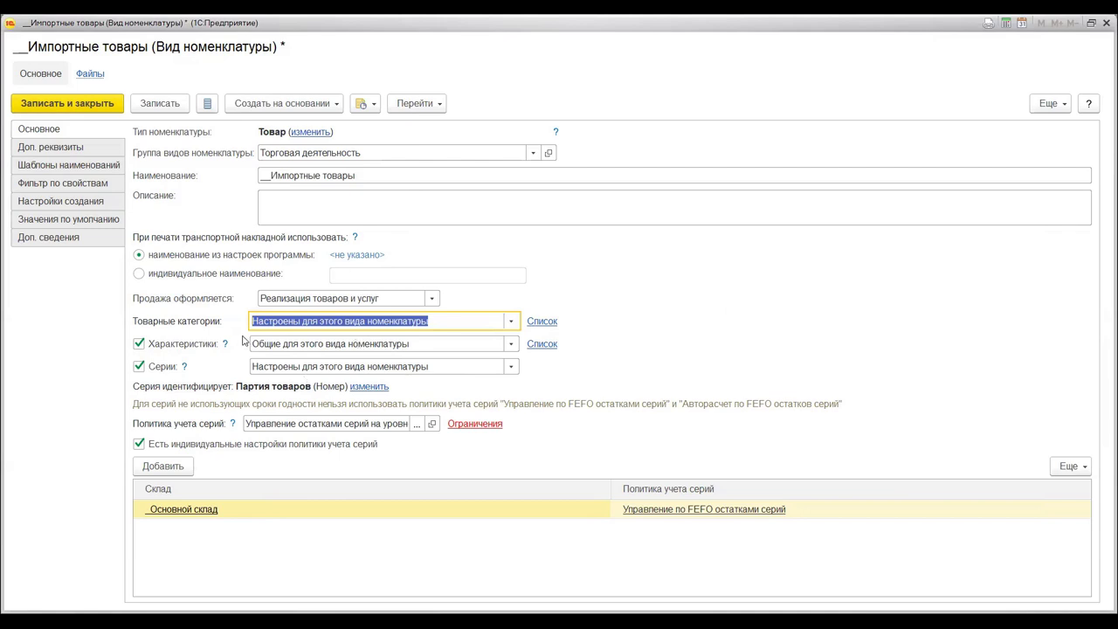
# Examine the options for «Характеристики» and «Серии», and try to choose a different series accounting policy in «Политика учета серий»
pyautogui.click(518, 349)
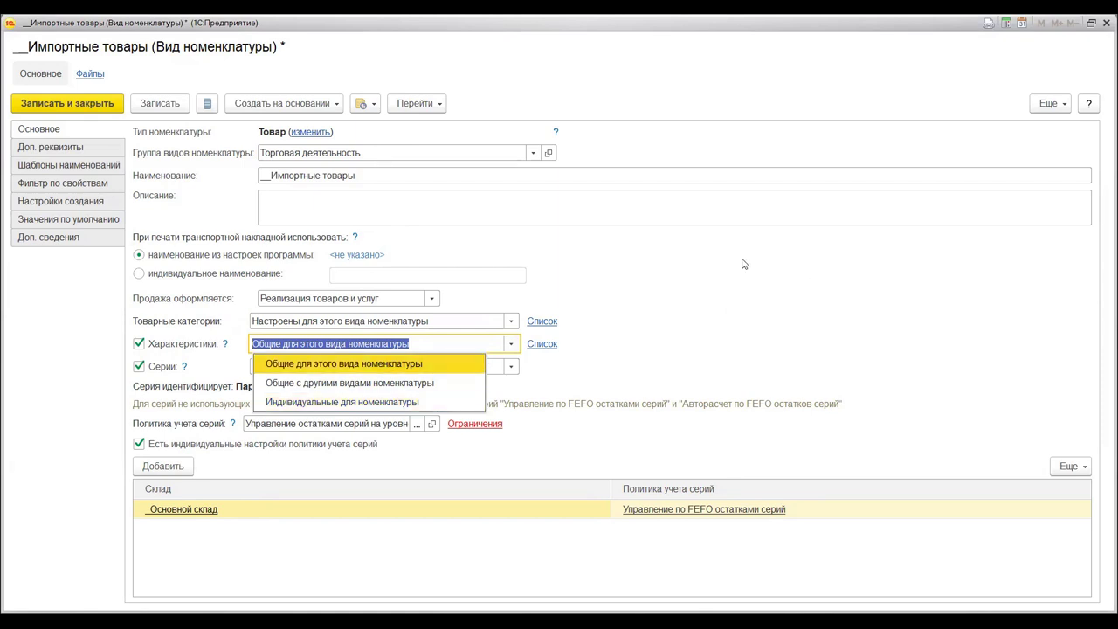
pyautogui.click(601, 394)
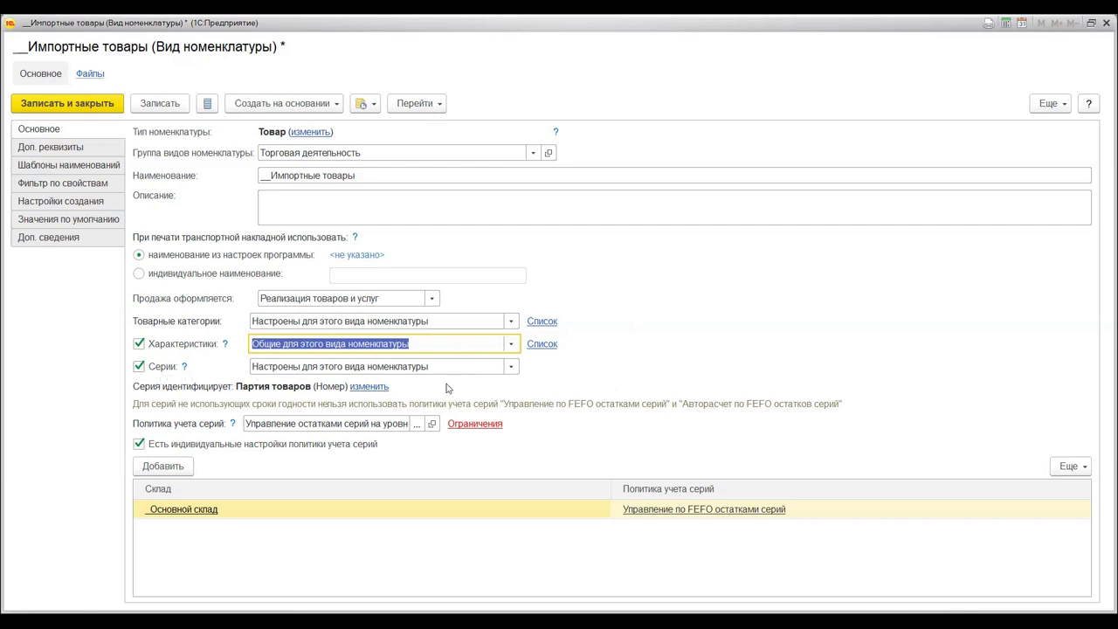
pyautogui.click(511, 367)
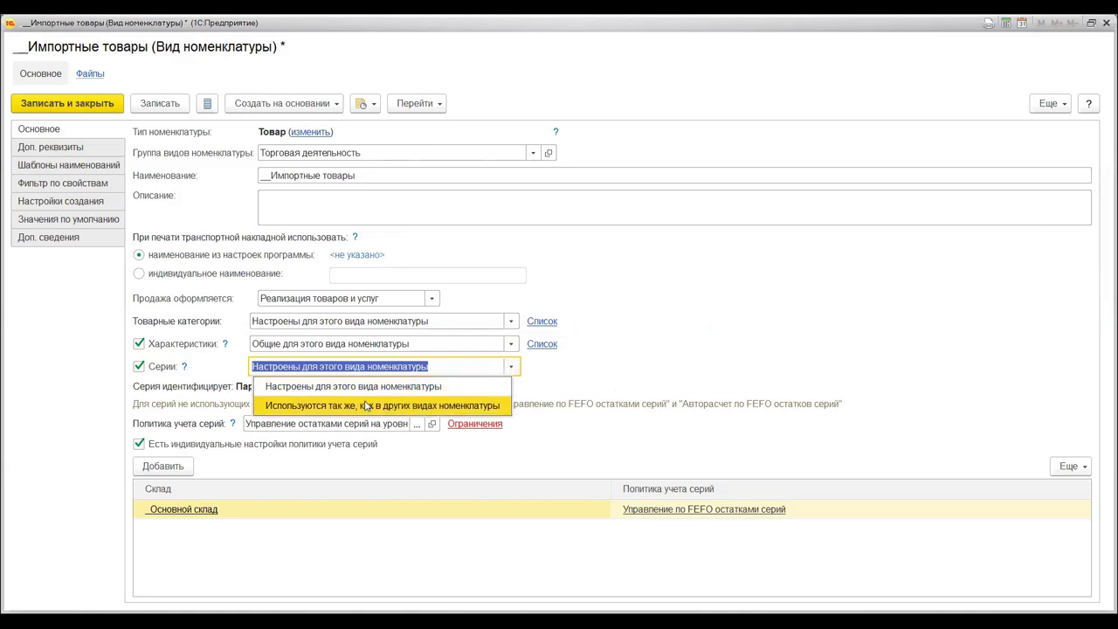
pyautogui.click(717, 374)
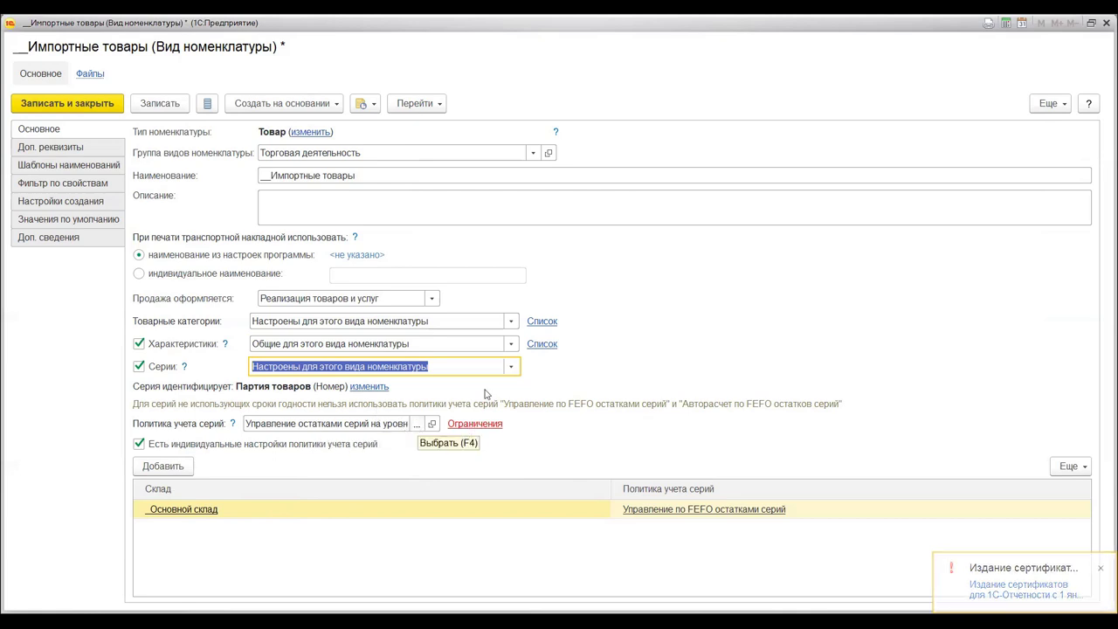
pyautogui.click(418, 425)
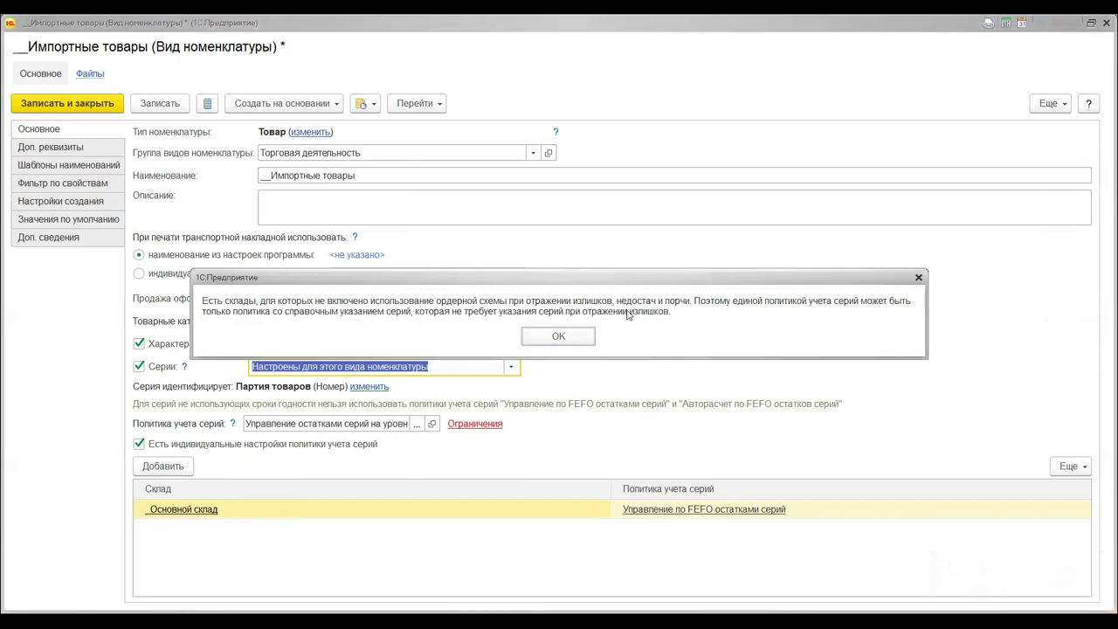
pyautogui.click(581, 334)
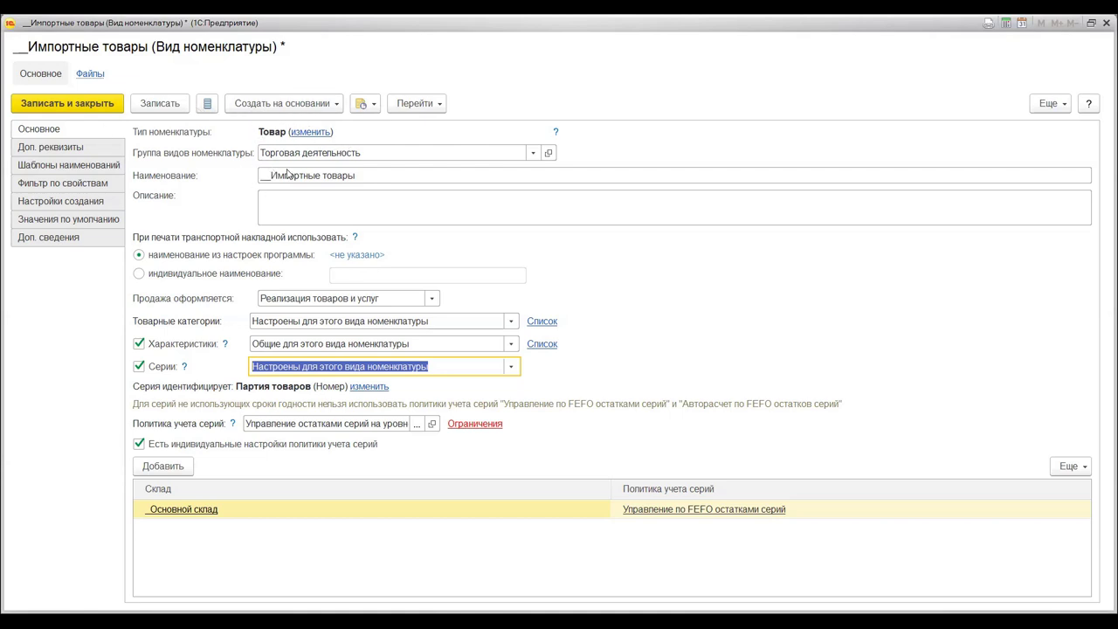
# Review the item type's additional attributes, naming templates and property filter settings
pyautogui.click(70, 148)
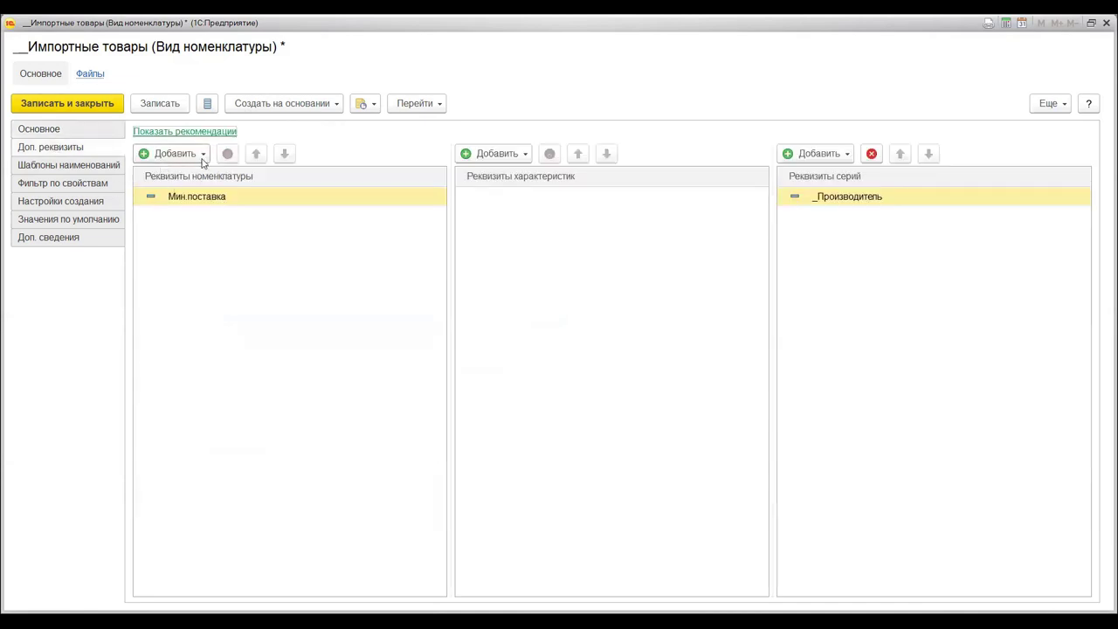
pyautogui.click(42, 131)
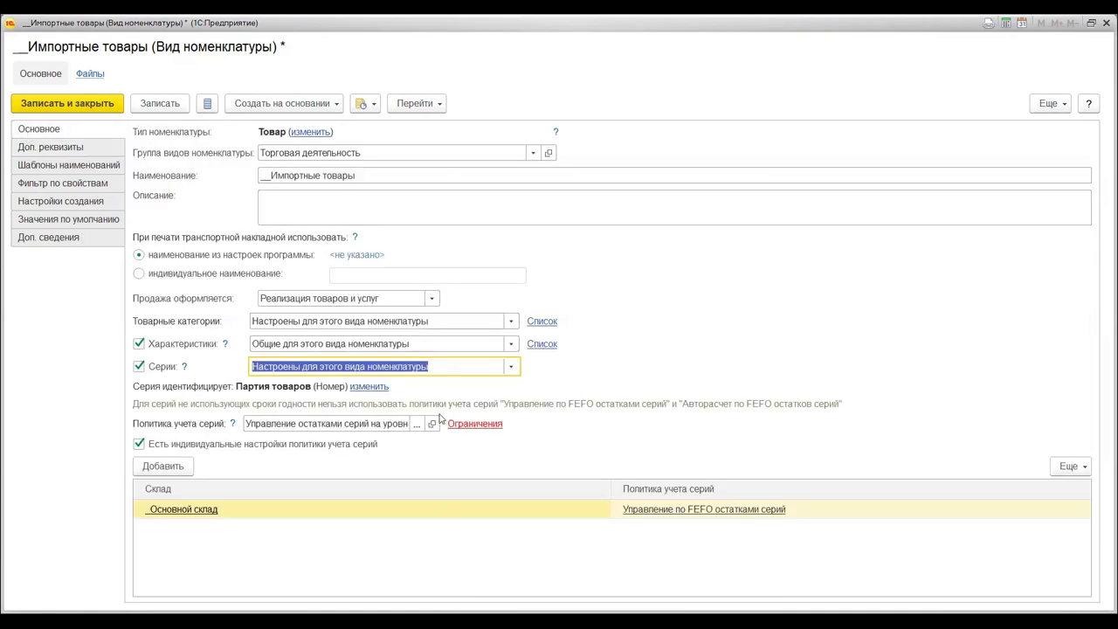
pyautogui.click(73, 149)
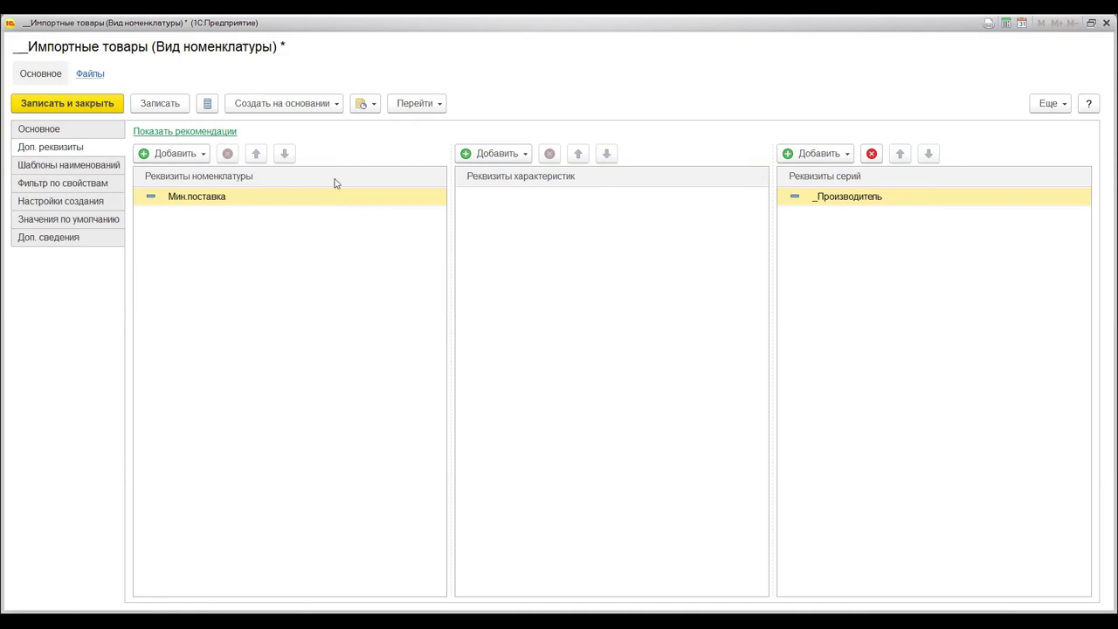
pyautogui.click(59, 166)
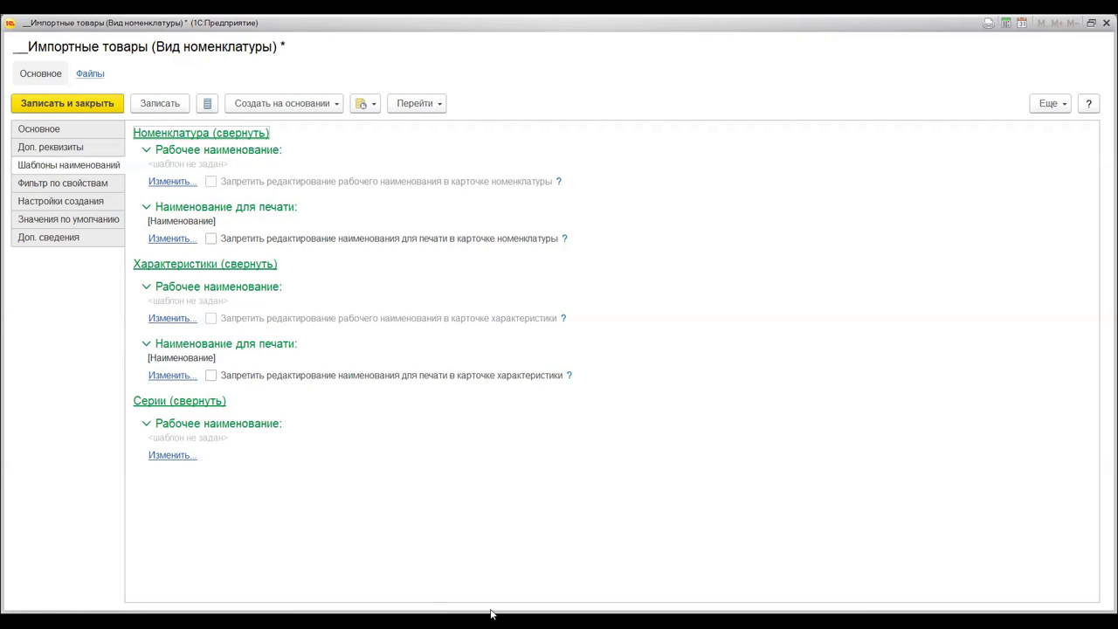
pyautogui.click(110, 186)
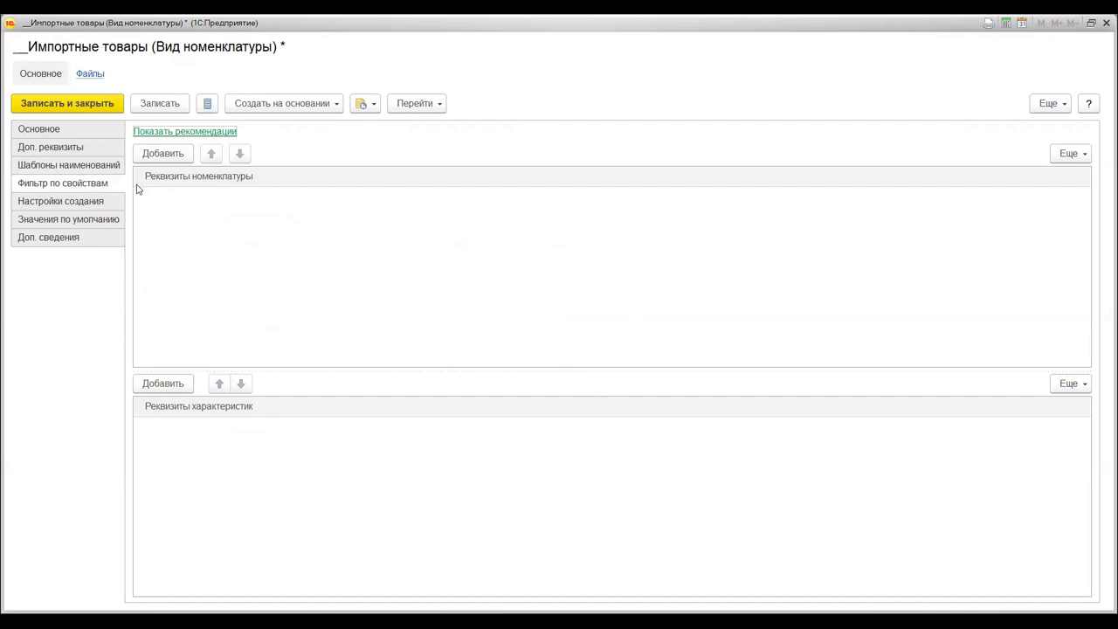
# Examine the full attribute list in «Настройки создания», including the display, completion control and uniqueness control flags
pyautogui.click(63, 208)
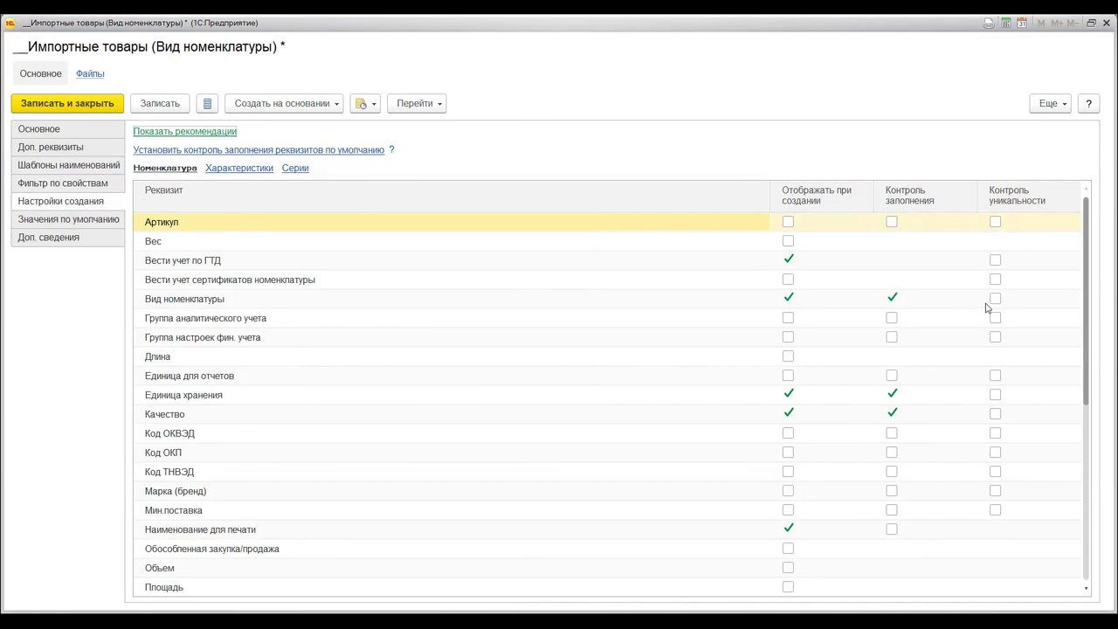
pyautogui.scroll(-5, 992, 319)
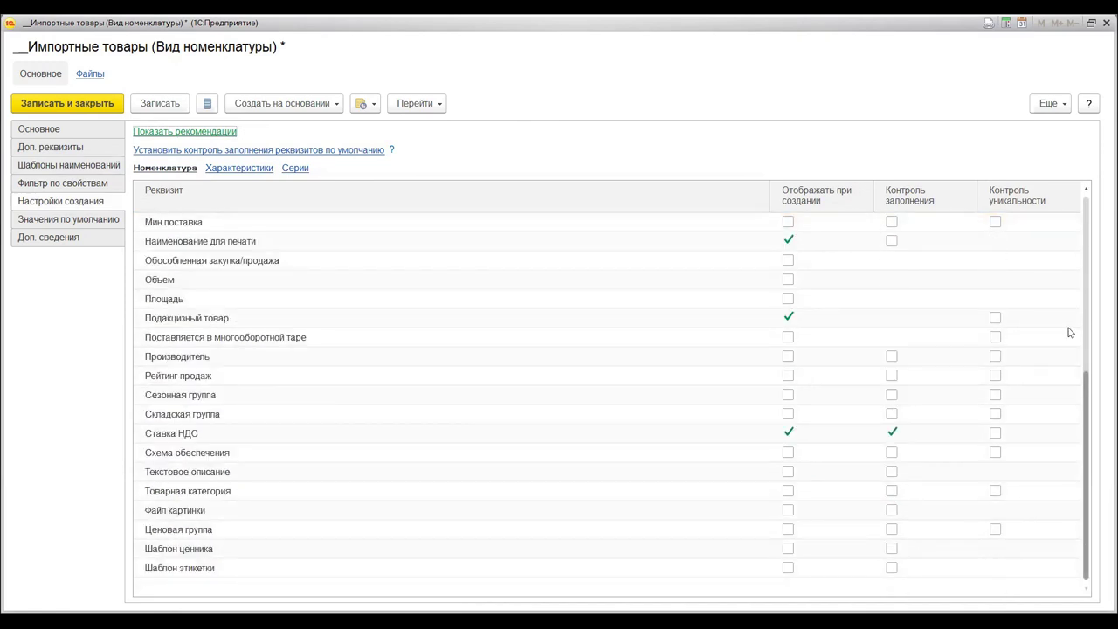
pyautogui.scroll(5, 987, 242)
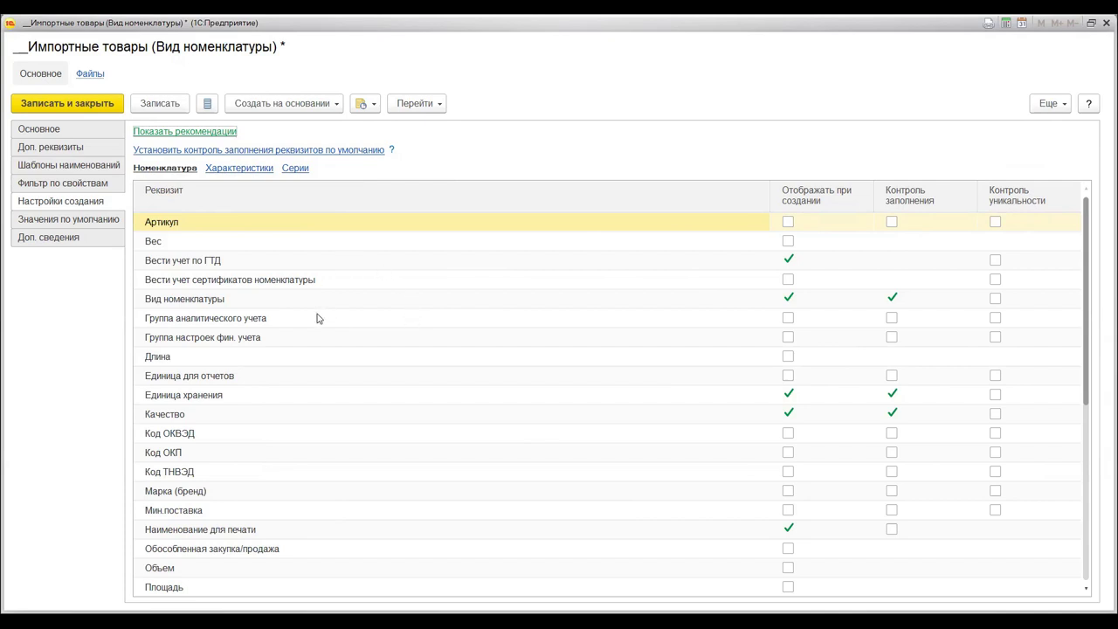
pyautogui.scroll(-3, 318, 340)
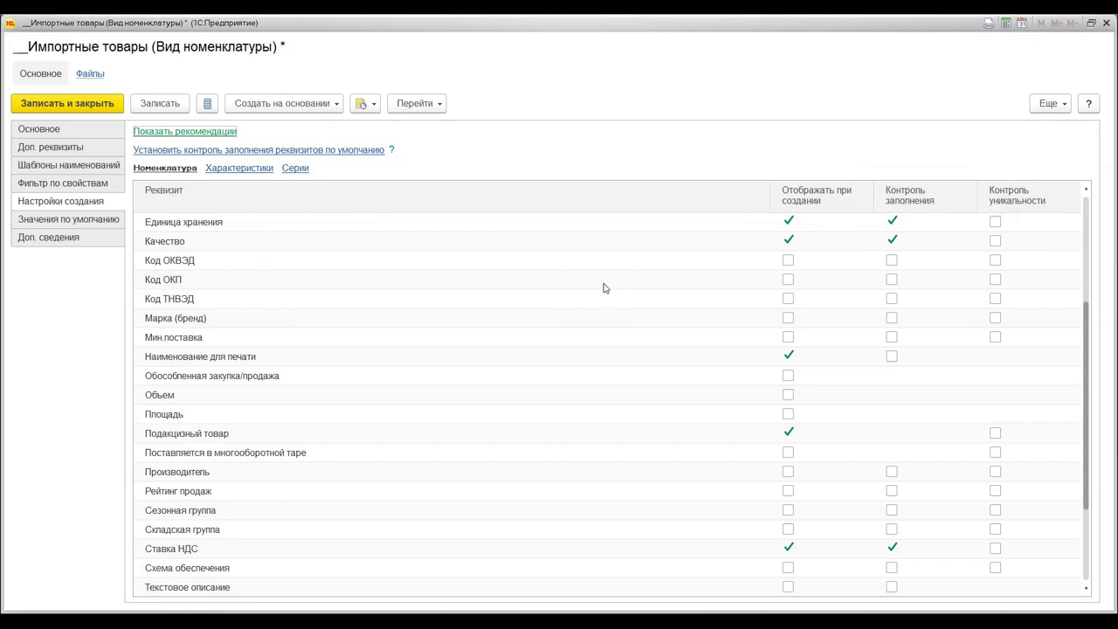
pyautogui.scroll(3, 603, 288)
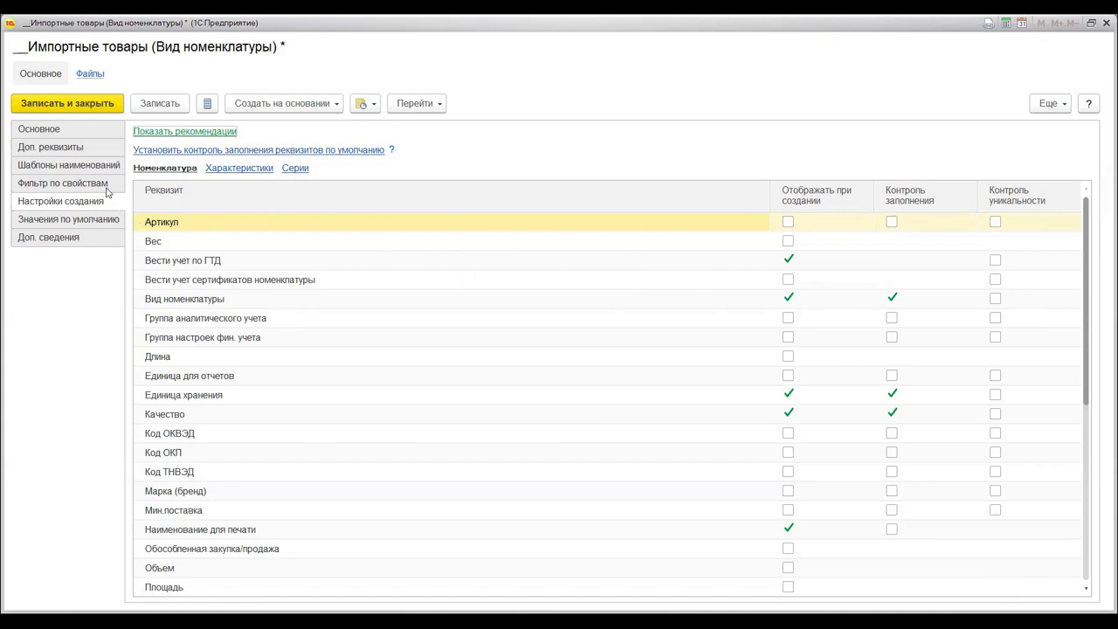
# Review the item type's default values and additional information settings, and close its card without saving changes
pyautogui.click(63, 220)
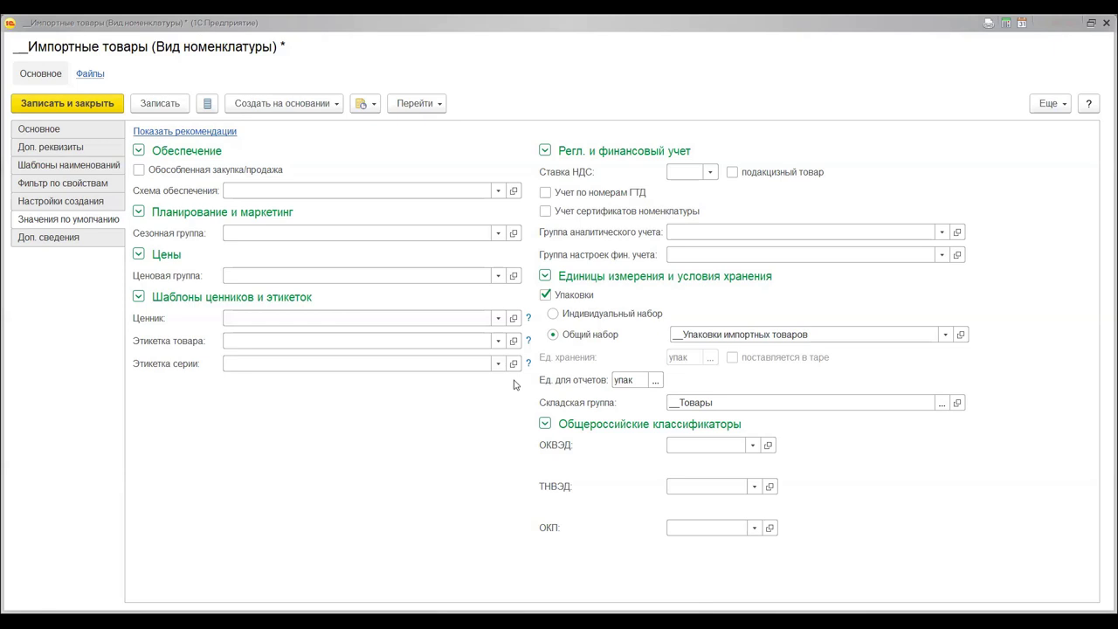
pyautogui.click(69, 238)
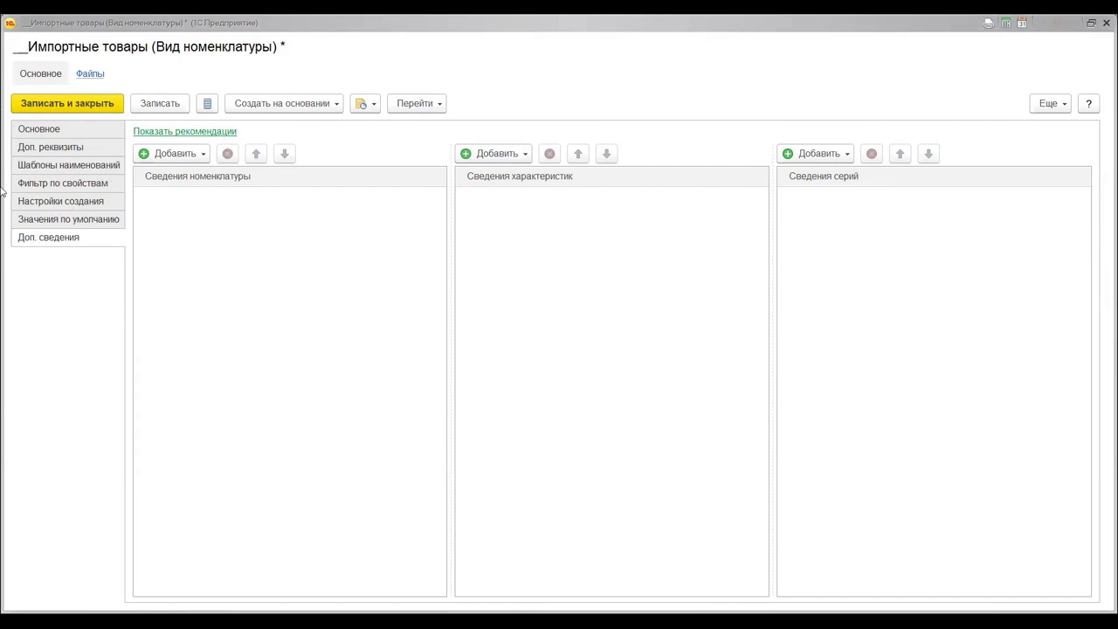
pyautogui.click(487, 439)
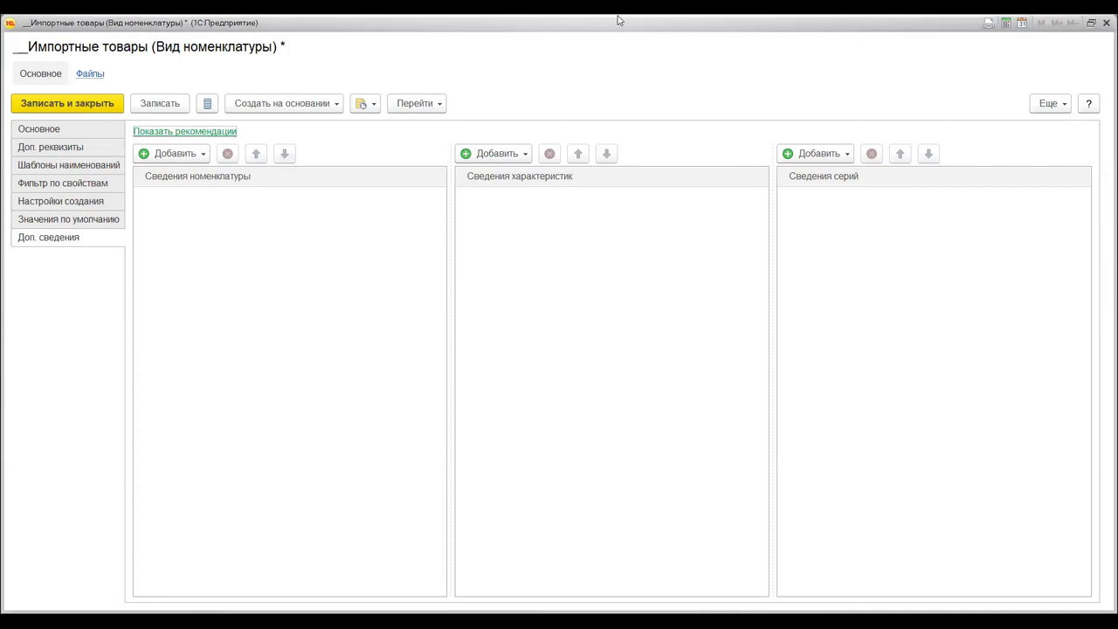
pyautogui.click(67, 131)
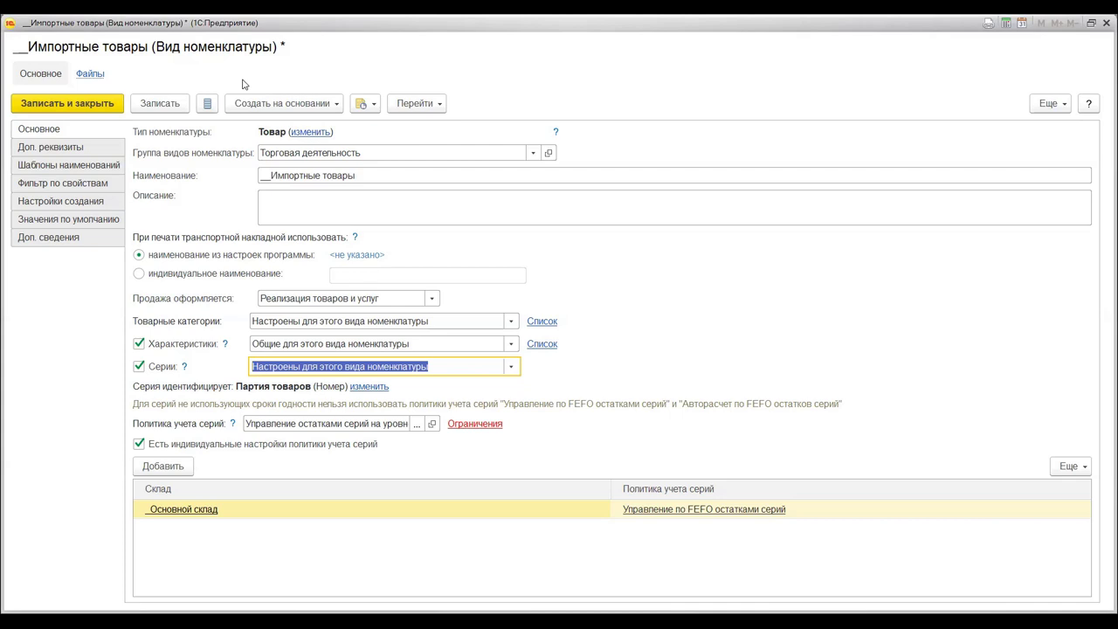
pyautogui.click(1104, 23)
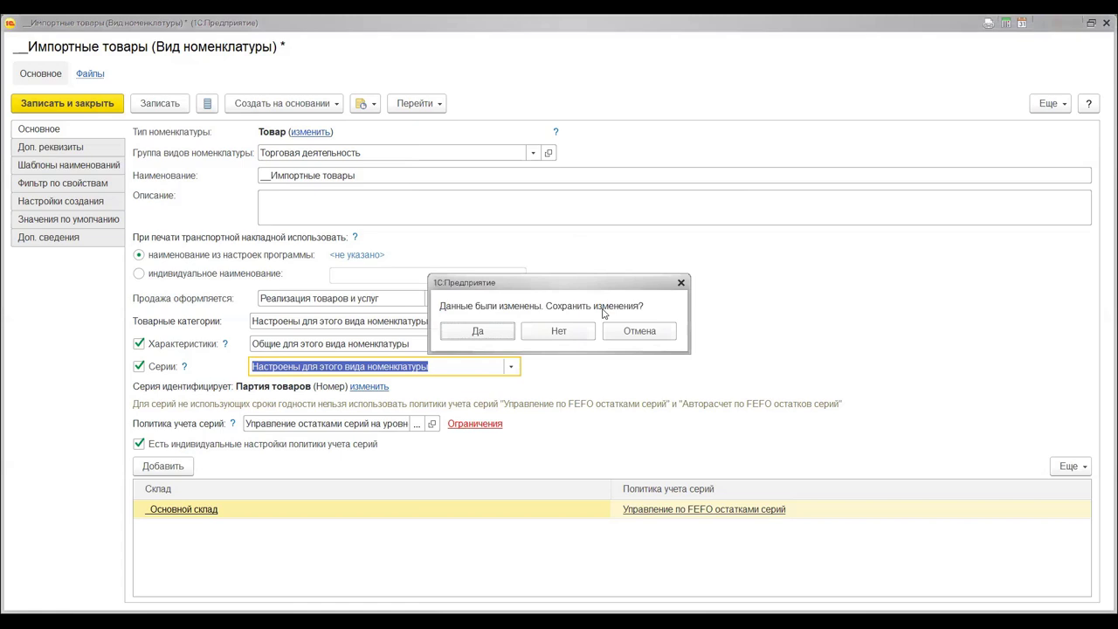
pyautogui.click(560, 331)
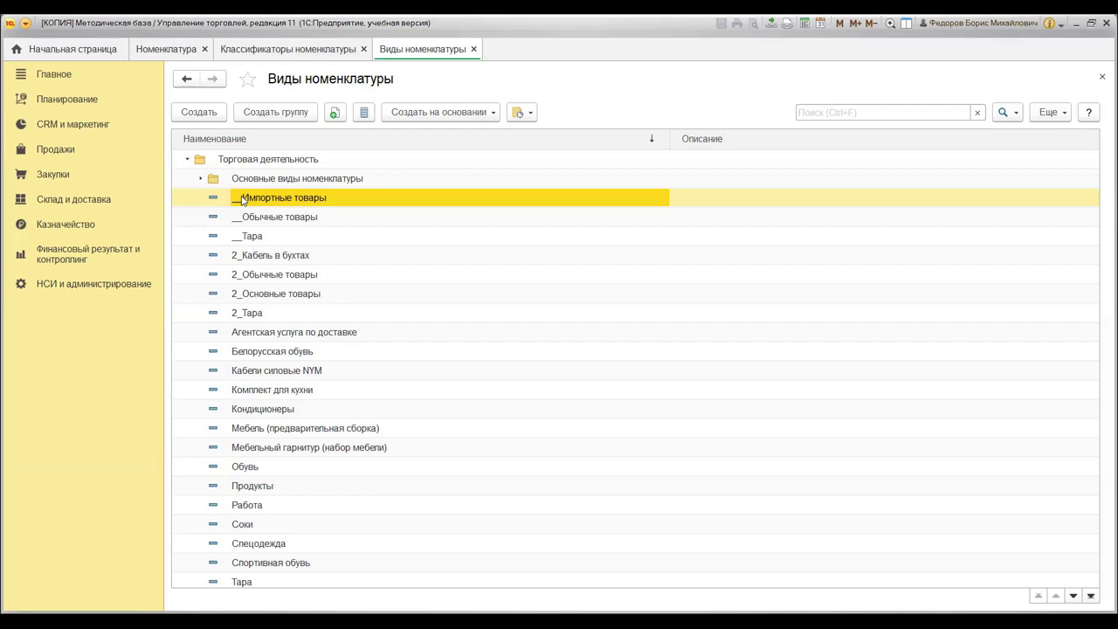
# Open the «Номенклатура» catalog and start a new item in the «Женская обувь» group with the item type «__Импортные товары»
pyautogui.click(77, 286)
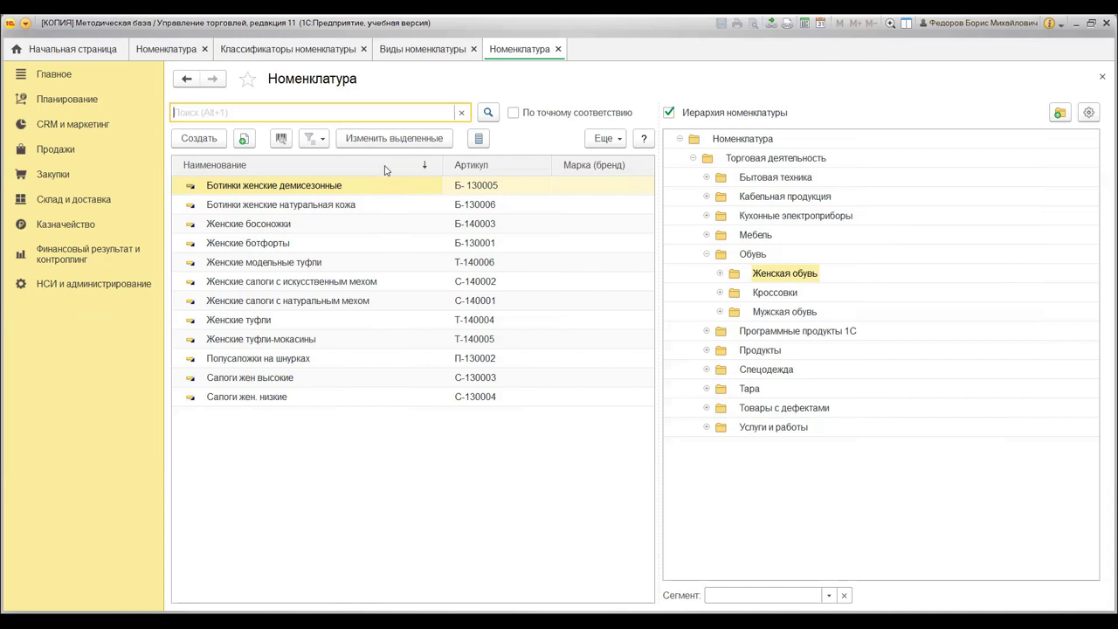
pyautogui.click(198, 139)
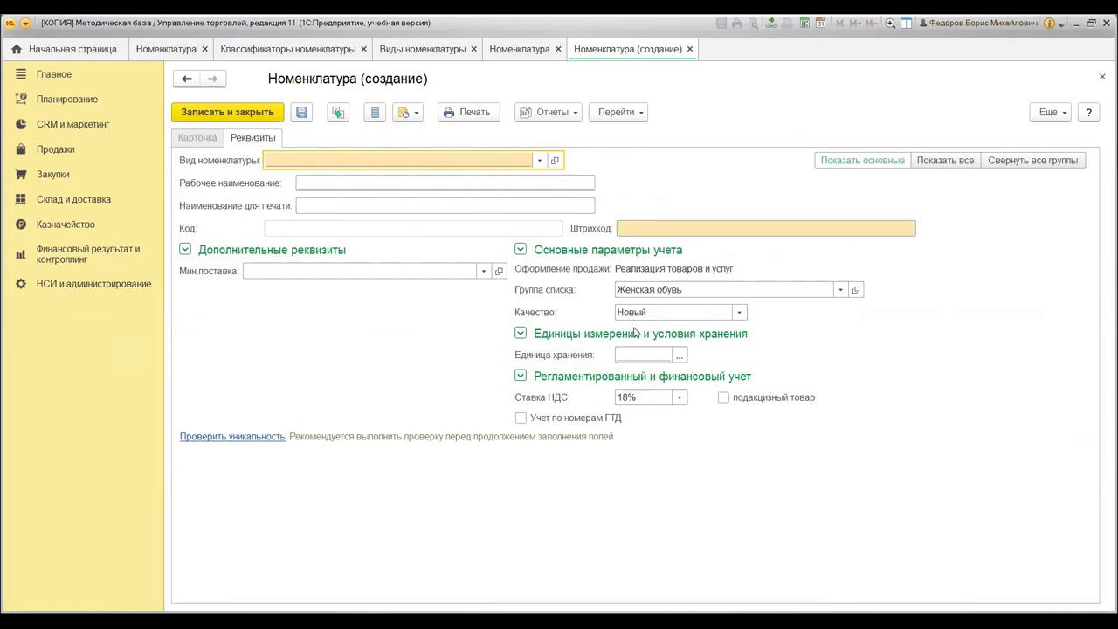
pyautogui.click(538, 162)
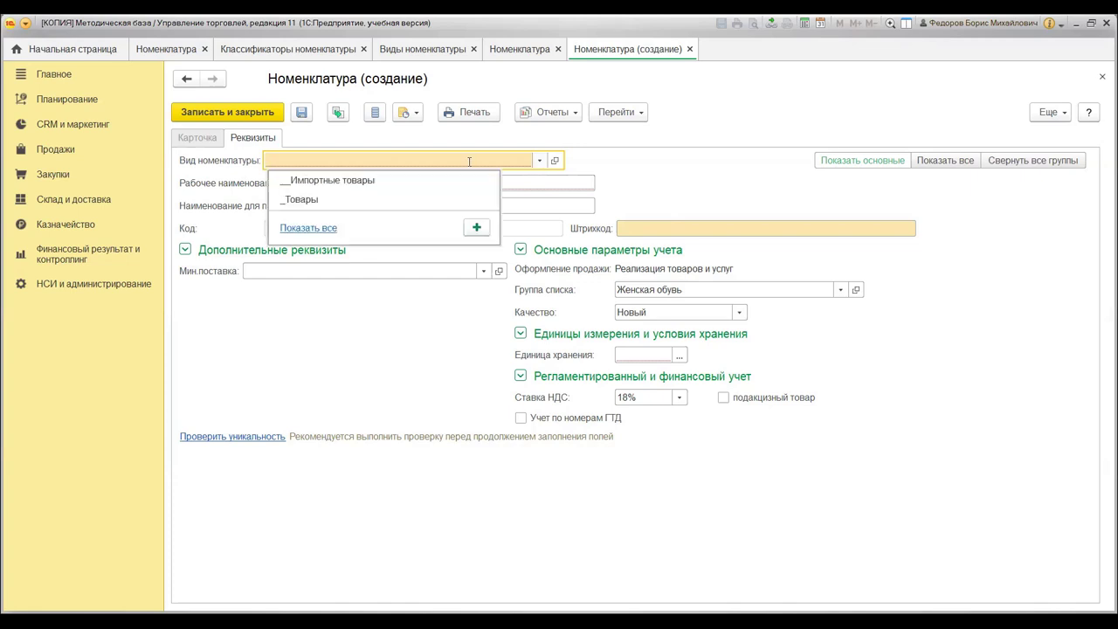
pyautogui.click(384, 184)
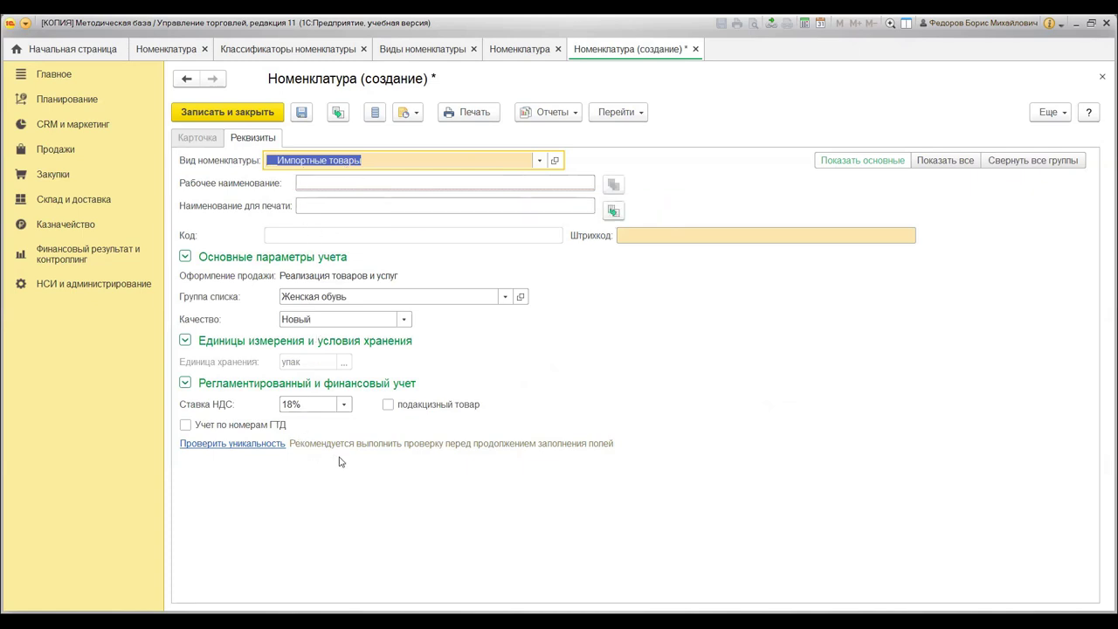
# Examine the full set of attributes on the new imported item's card, and discard the card without saving
pyautogui.click(943, 162)
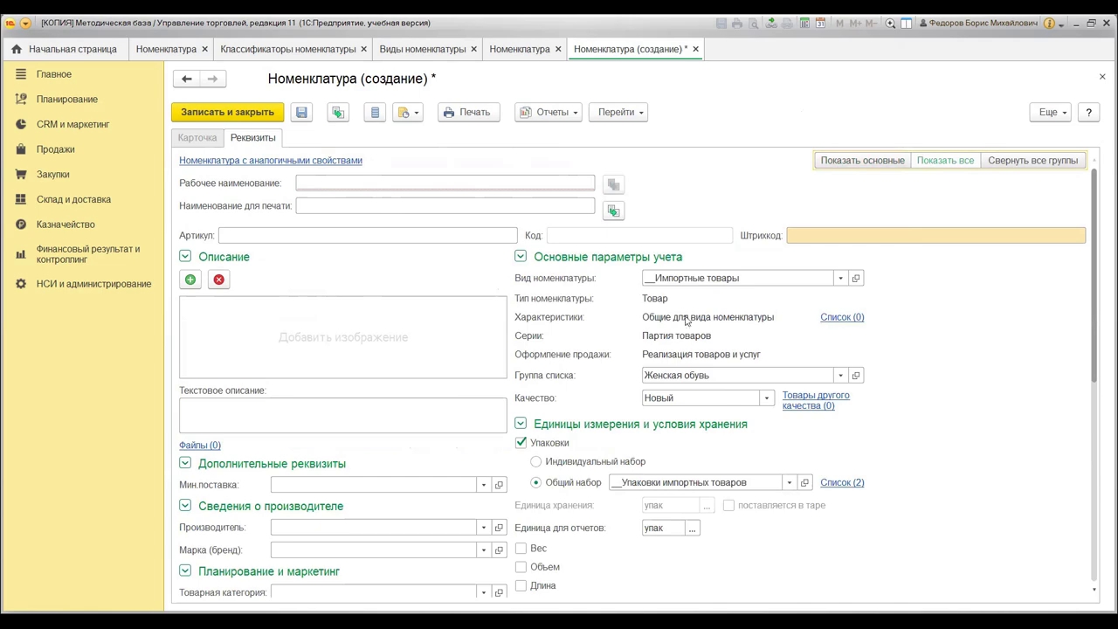
pyautogui.scroll(-4, 662, 395)
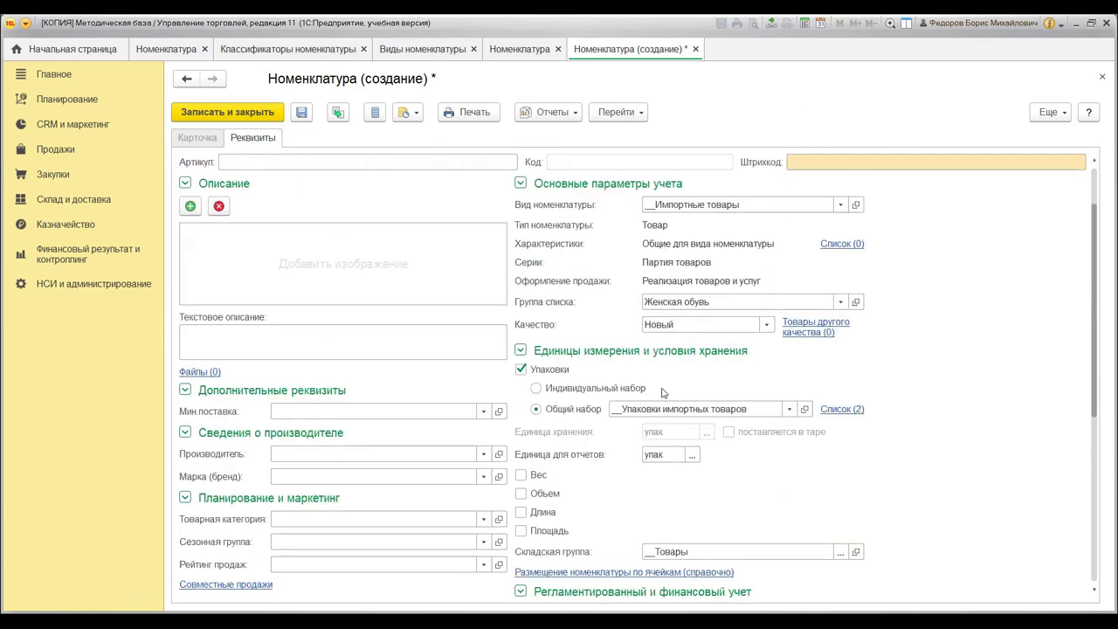
pyautogui.scroll(1, 650, 279)
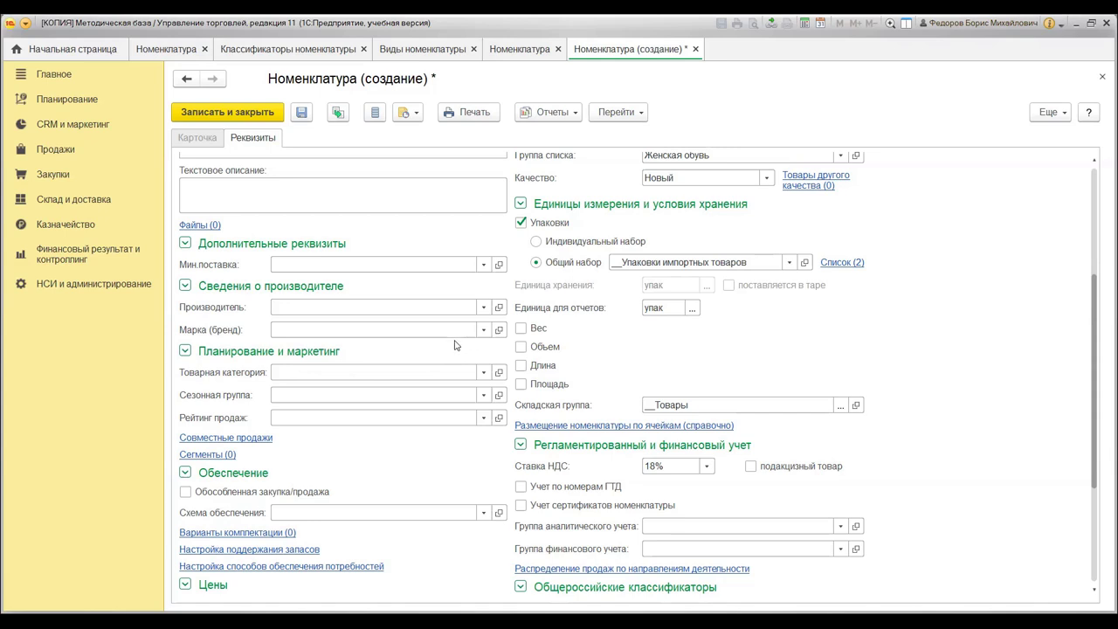
pyautogui.scroll(-1, 463, 398)
pyautogui.scroll(-2, 463, 398)
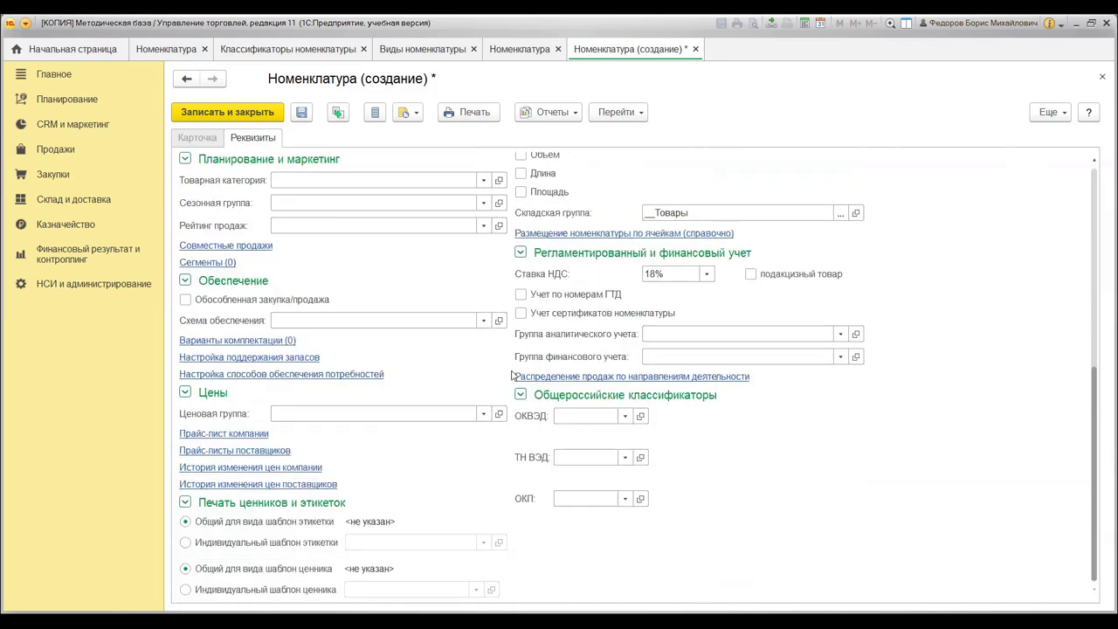
pyautogui.scroll(1, 560, 439)
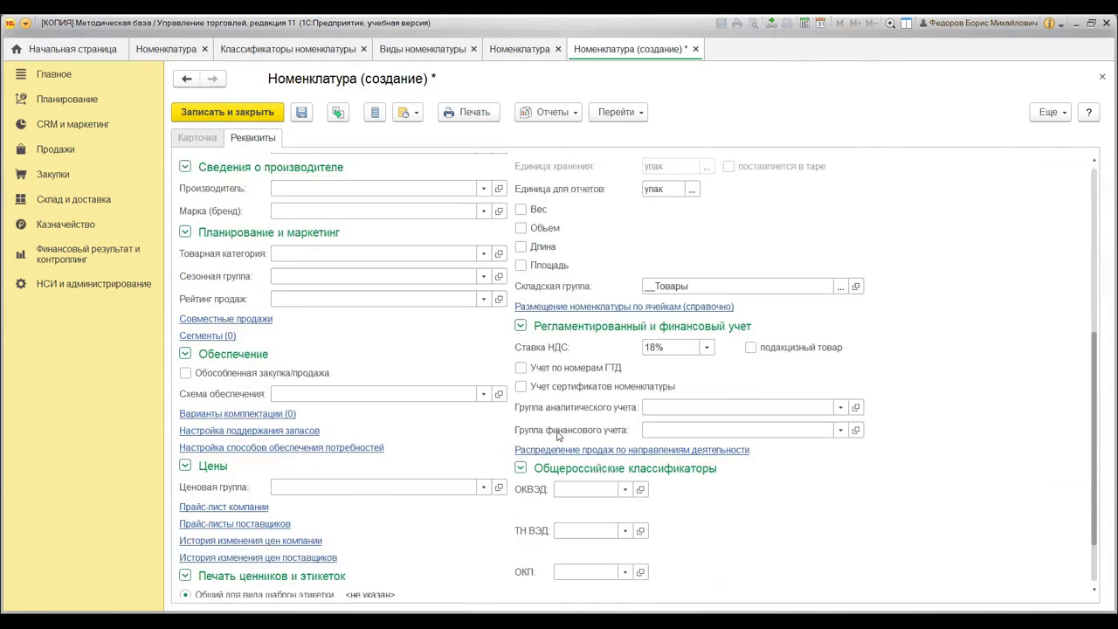
pyautogui.scroll(5, 564, 419)
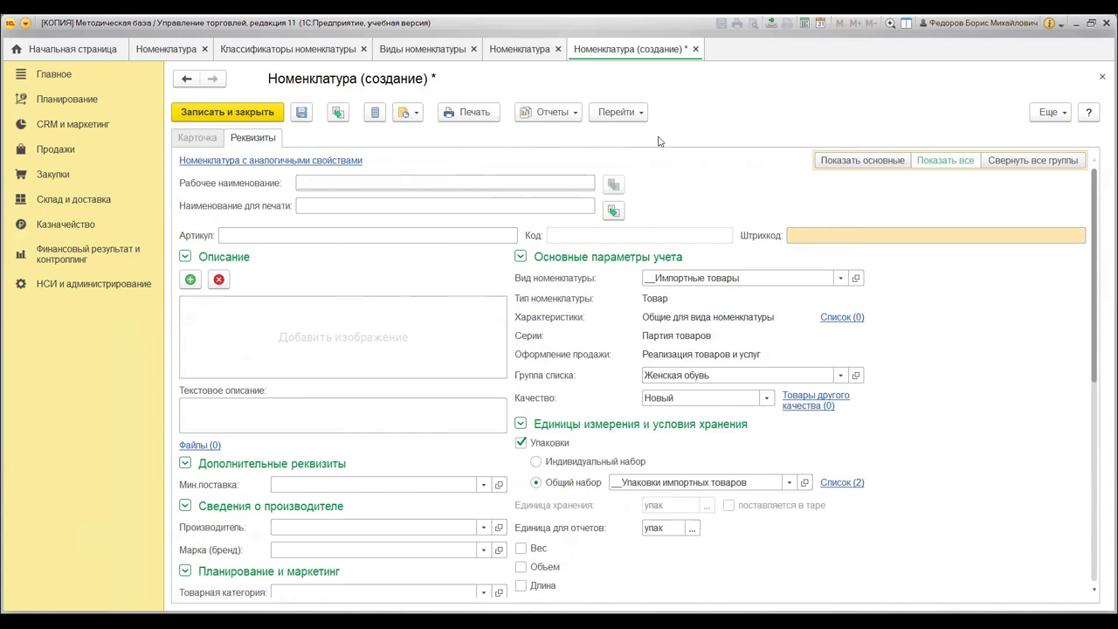
pyautogui.click(696, 50)
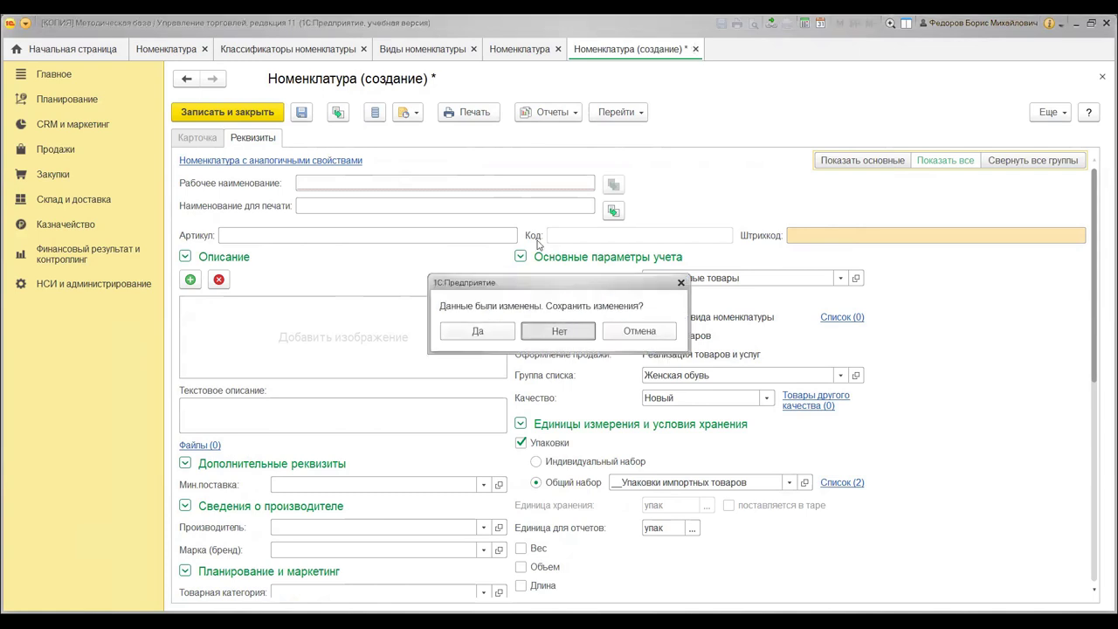
pyautogui.press('Return')
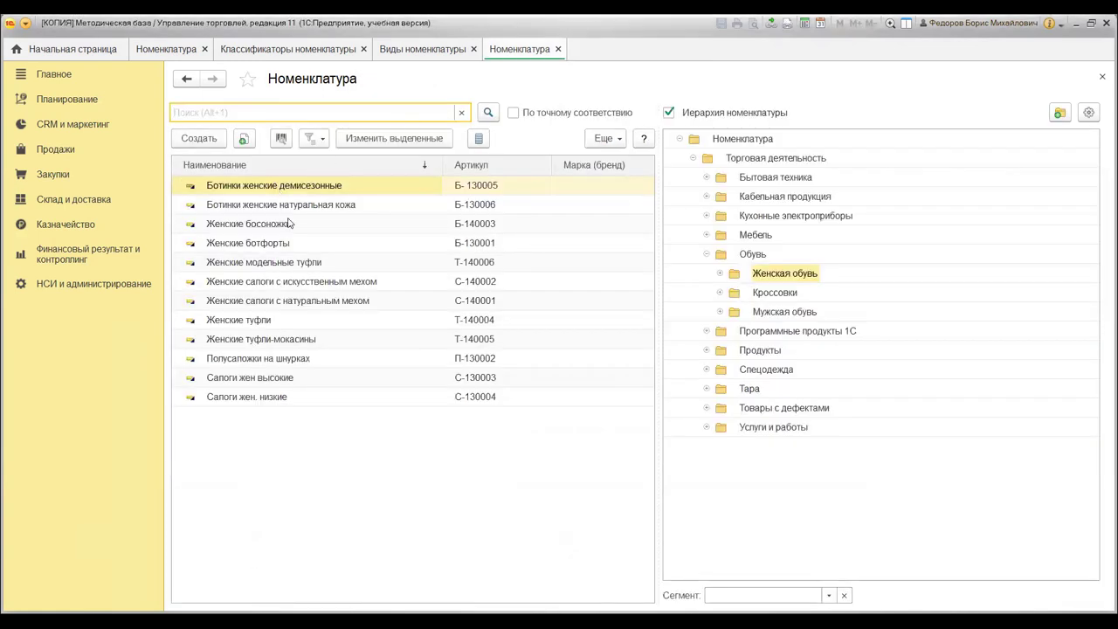
# Start a new item of type «_Товары», examine its full set of attributes, and discard it without saving
pyautogui.click(203, 141)
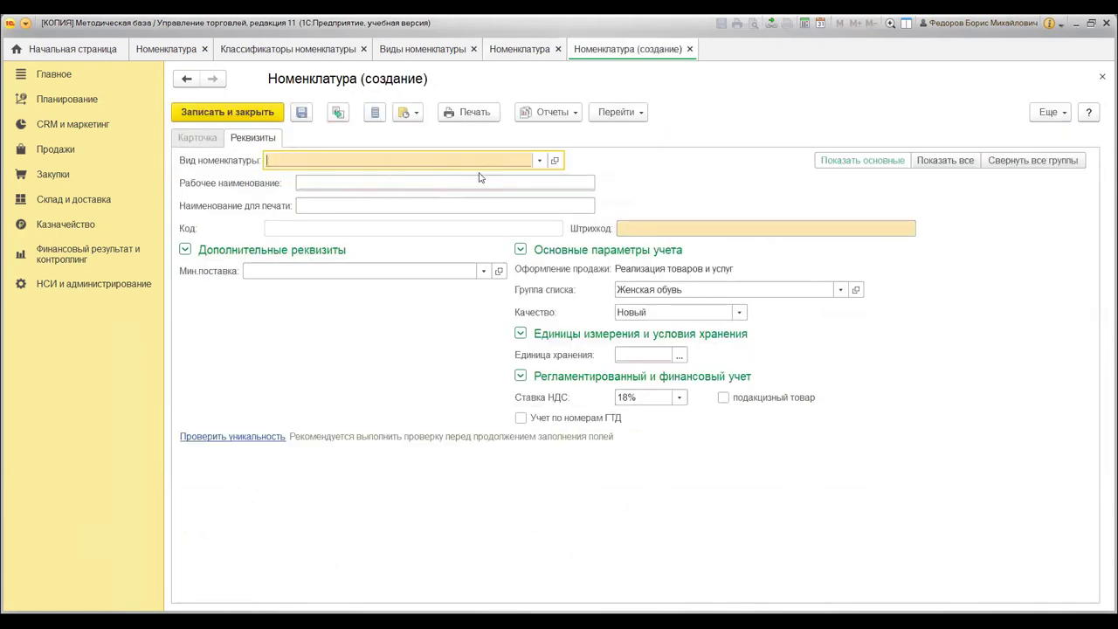
pyautogui.click(539, 163)
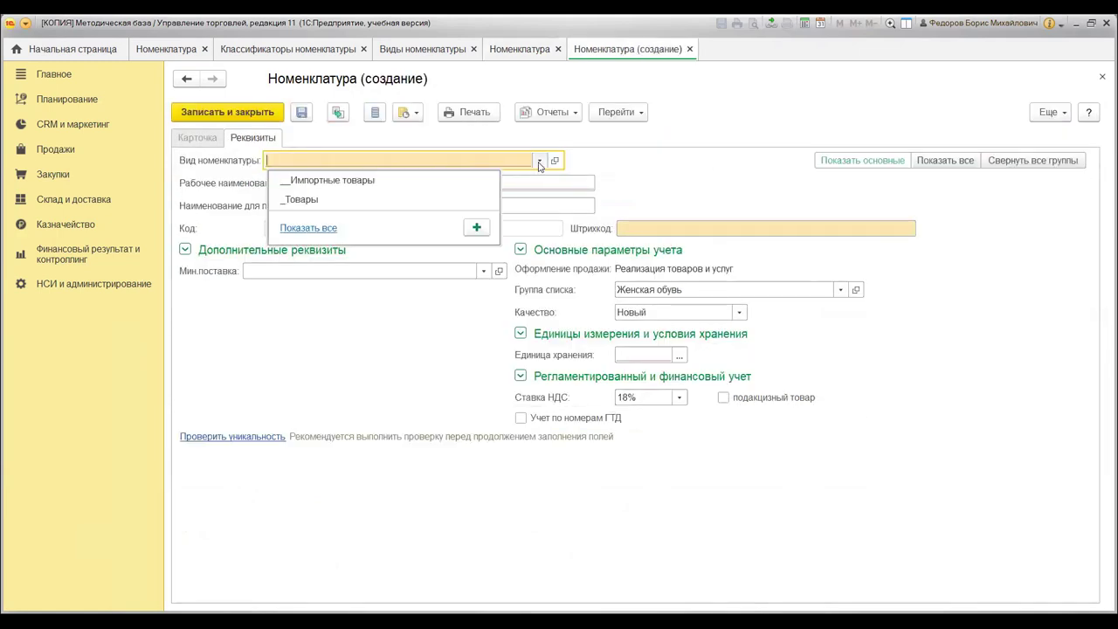
pyautogui.click(340, 201)
pyautogui.click(945, 162)
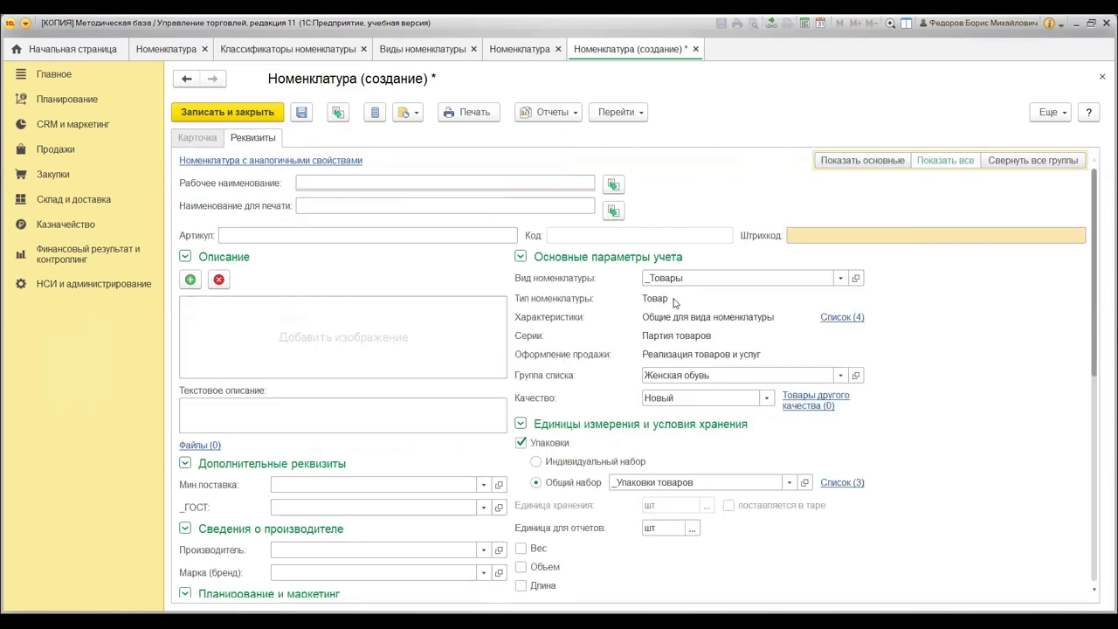
pyautogui.scroll(-5, 742, 302)
pyautogui.scroll(5, 739, 270)
pyautogui.click(696, 49)
pyautogui.click(568, 329)
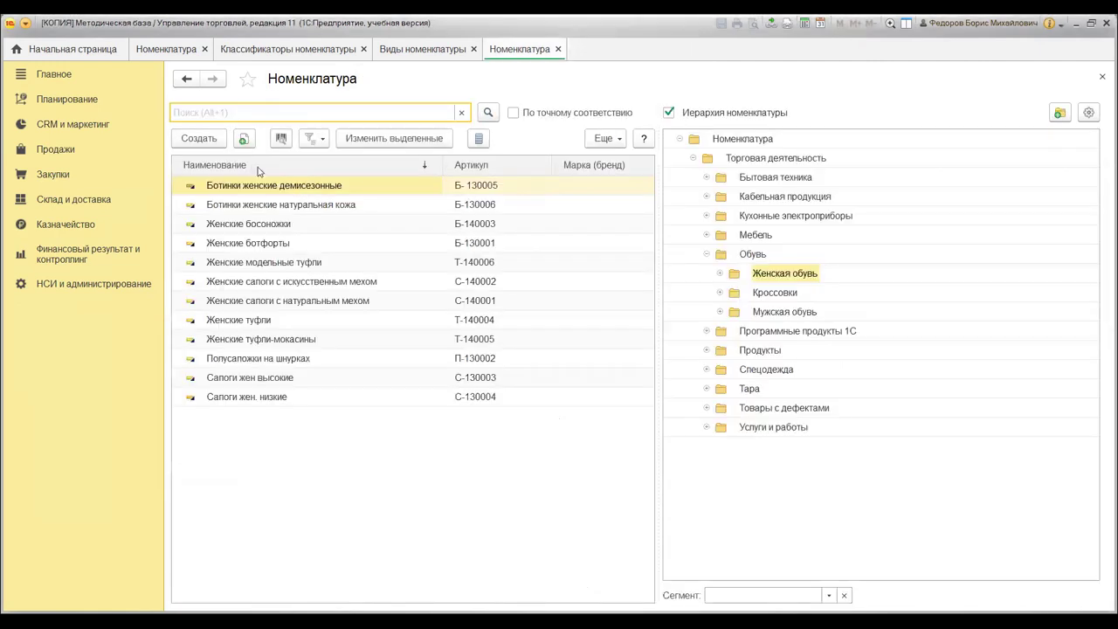
# Start a new item of type «Агентская услуга по доставке» from «Торговая деятельность», view all its attributes, and discard it without saving
pyautogui.click(199, 138)
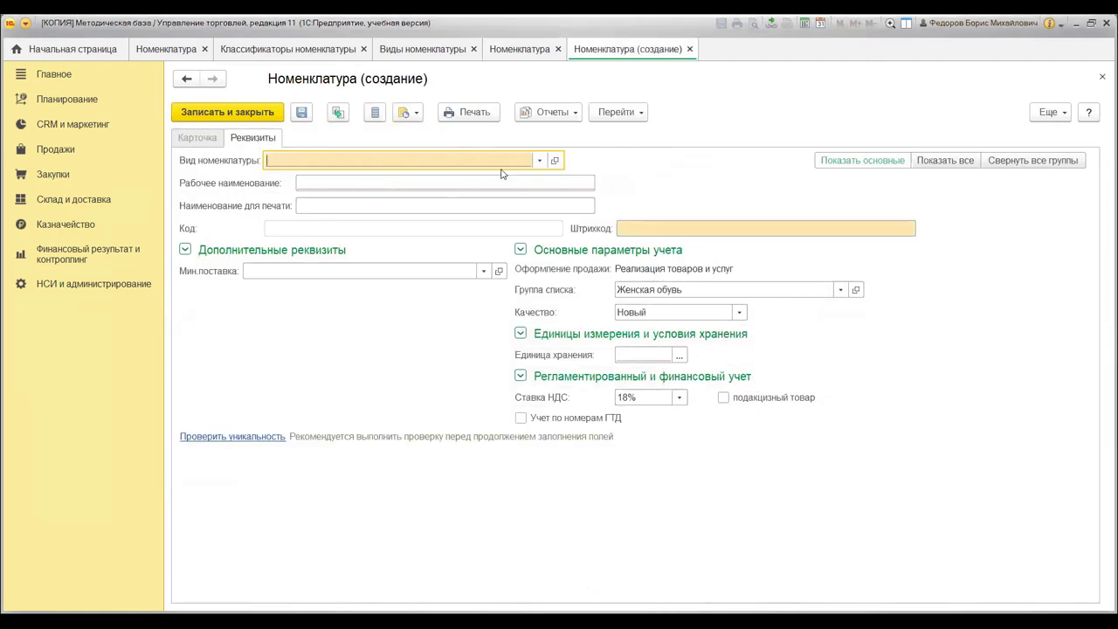
pyautogui.click(539, 161)
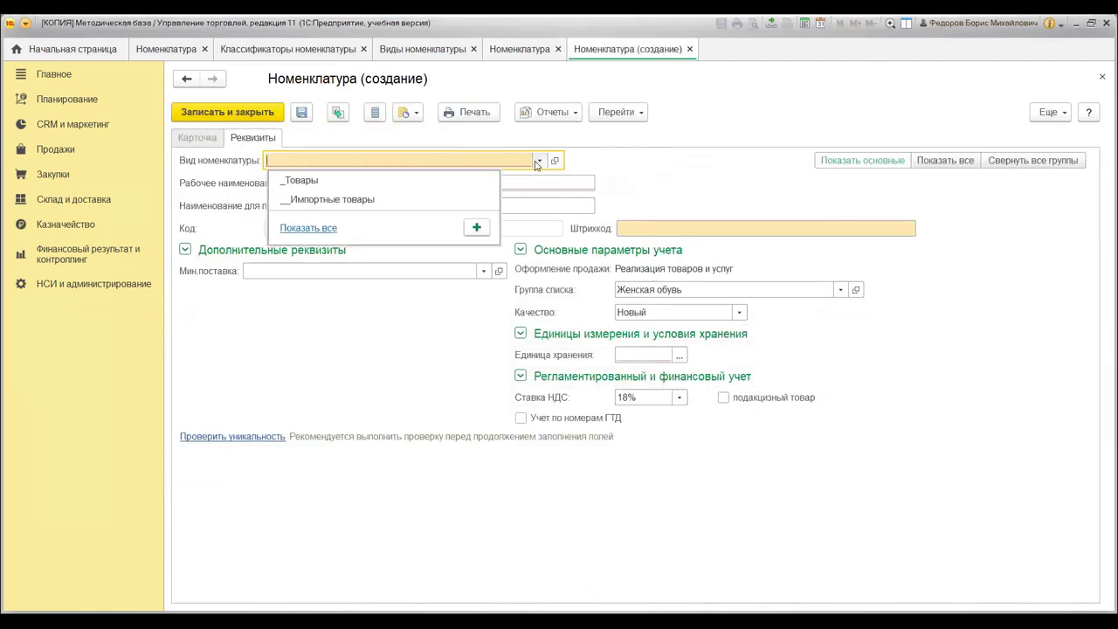
pyautogui.click(327, 229)
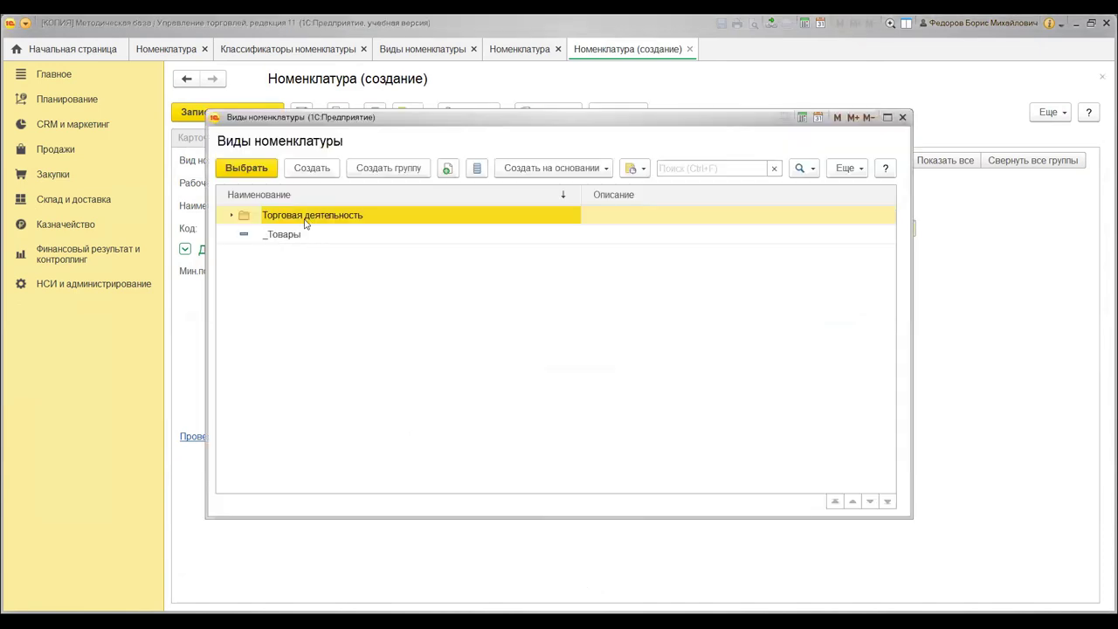
pyautogui.click(230, 215)
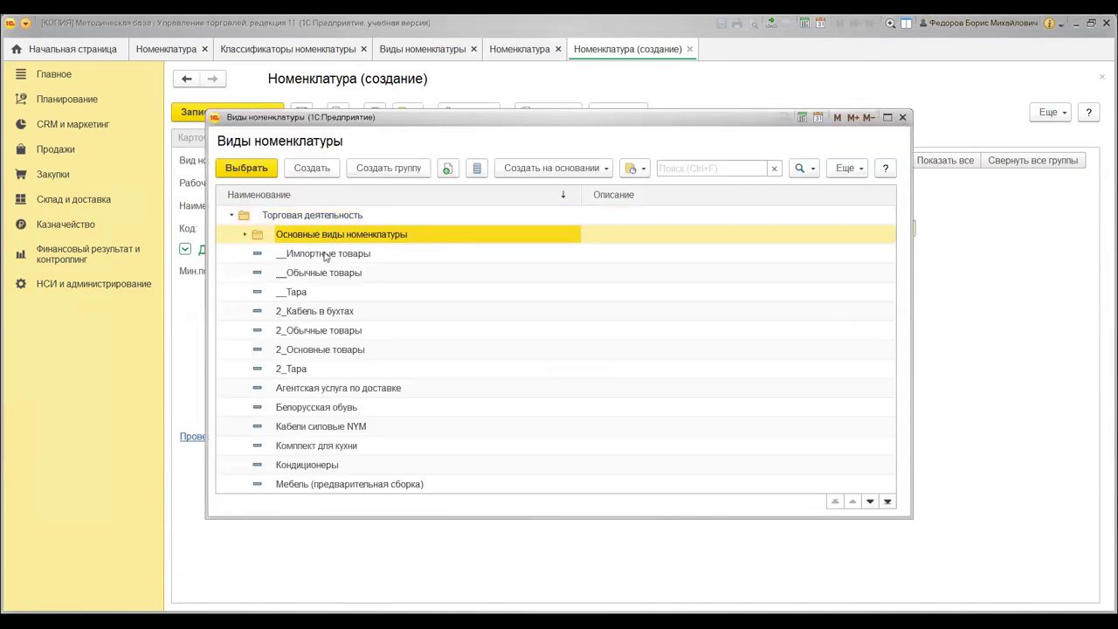
pyautogui.click(335, 387)
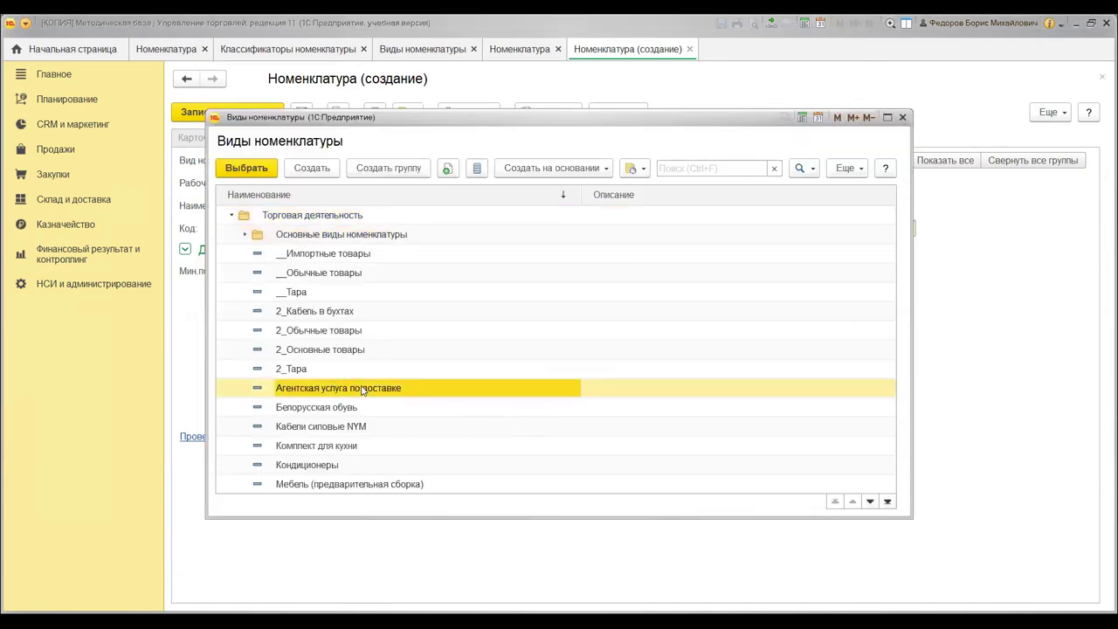
pyautogui.press('Return')
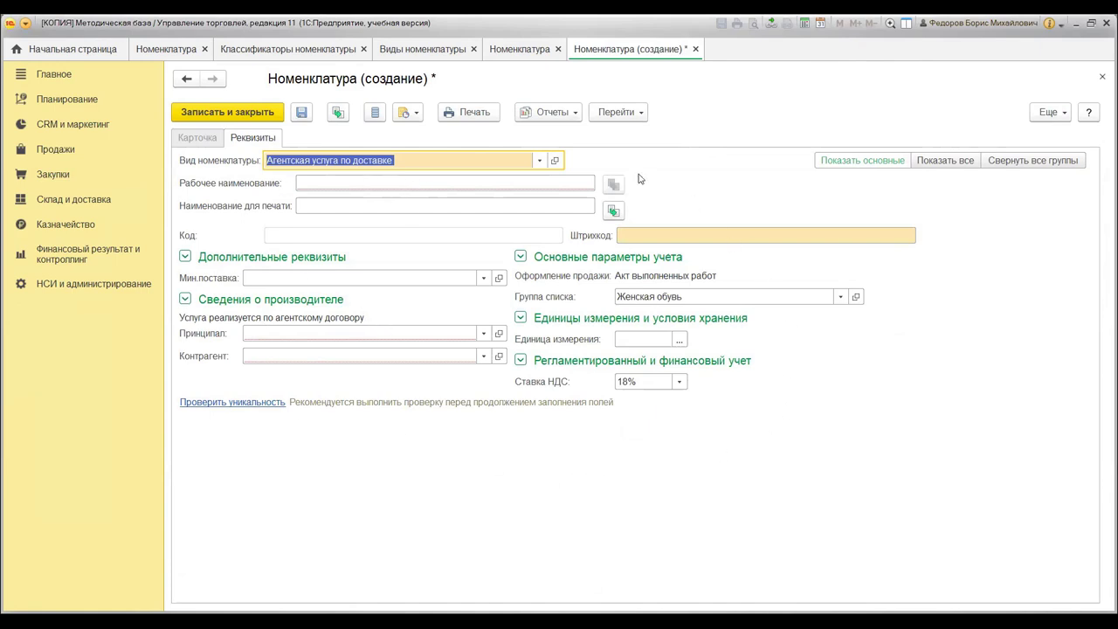
pyautogui.click(935, 161)
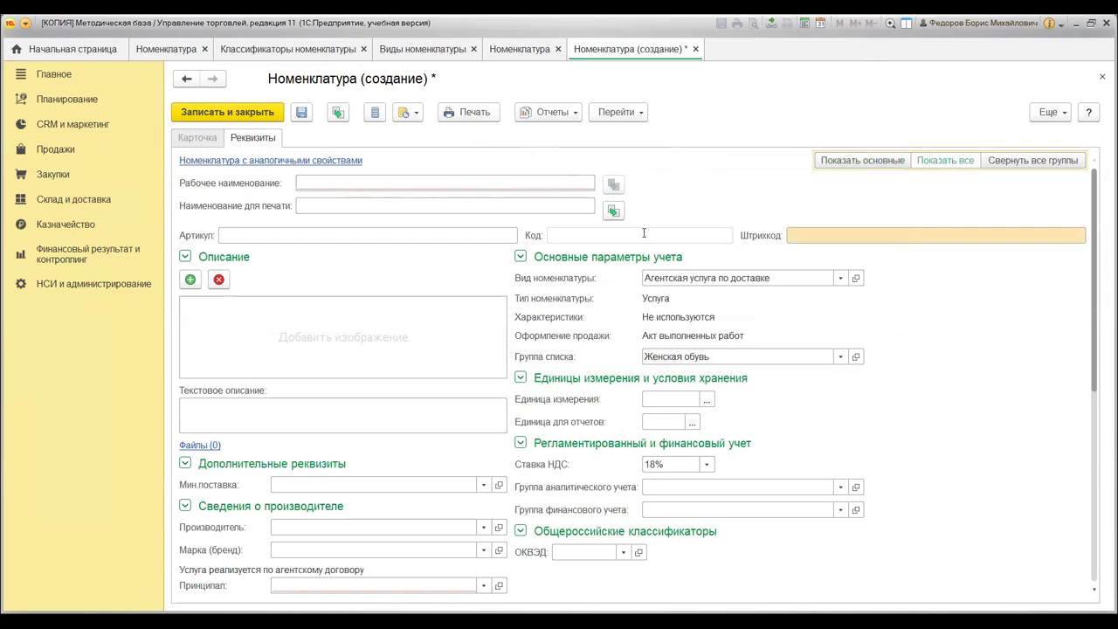
pyautogui.click(695, 49)
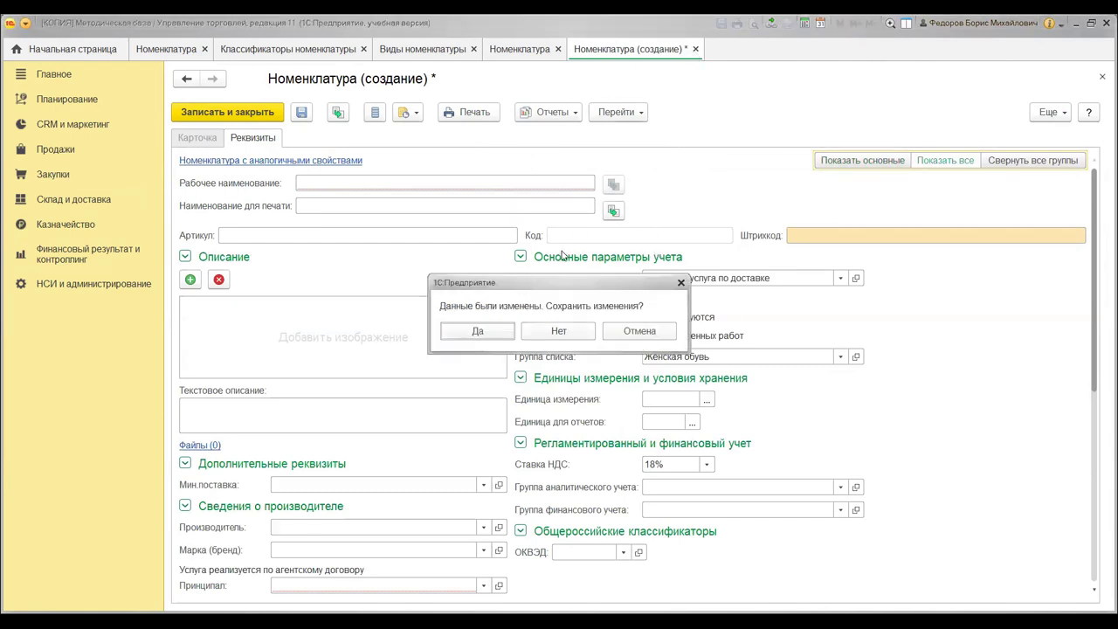
pyautogui.click(563, 331)
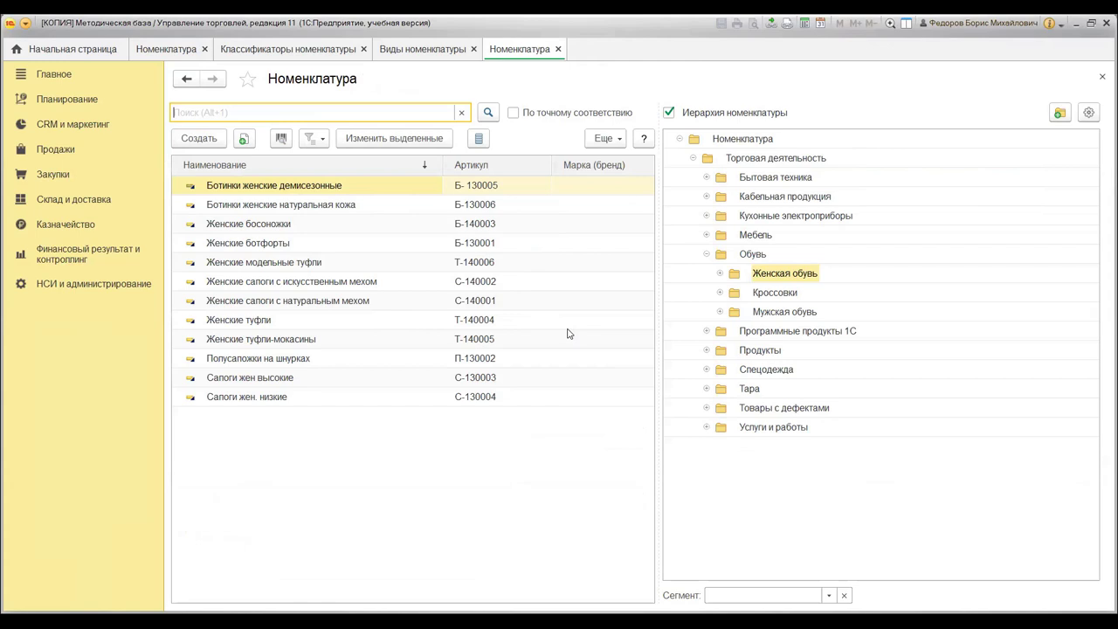
# Open the card of «Ботинки женские демисезонные» and view the item's list of barcodes
pyautogui.click(287, 185)
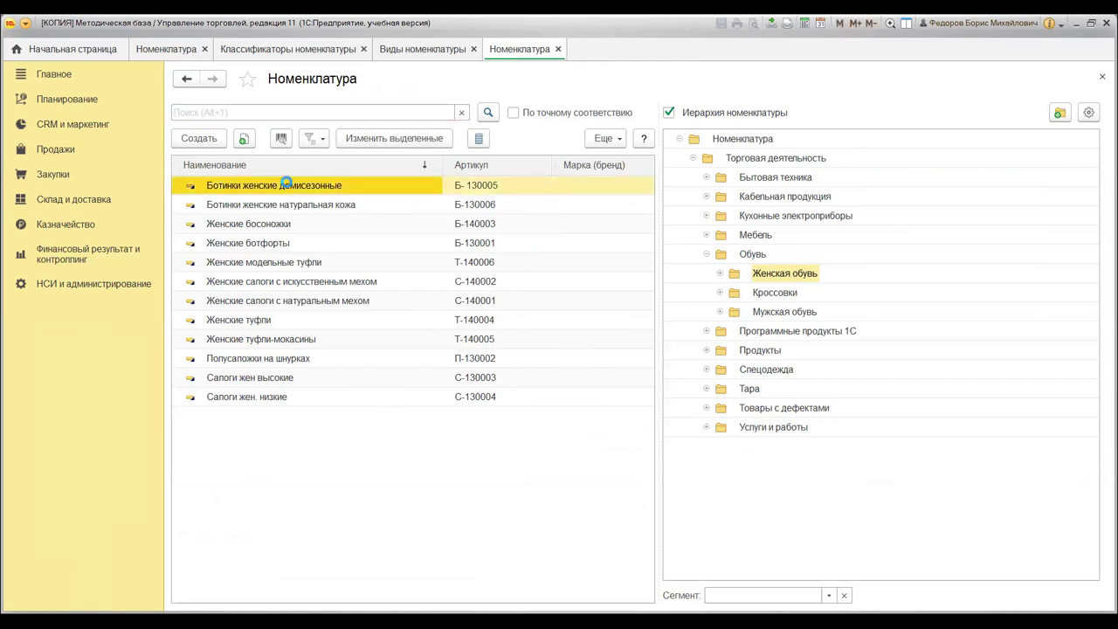
pyautogui.doubleClick(288, 185)
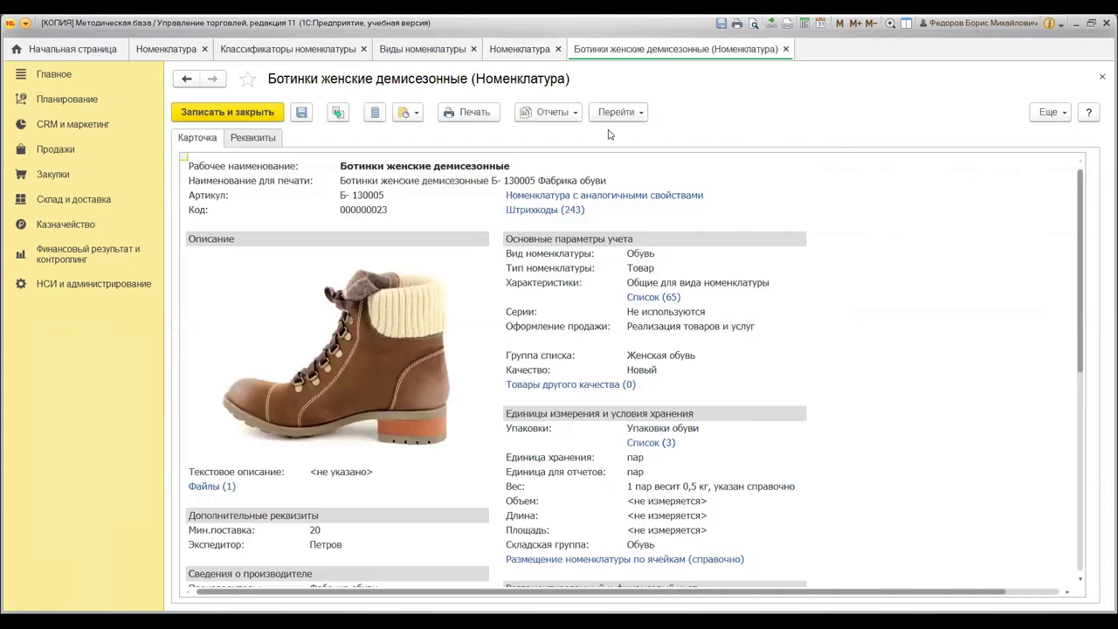
pyautogui.click(452, 198)
pyautogui.click(446, 209)
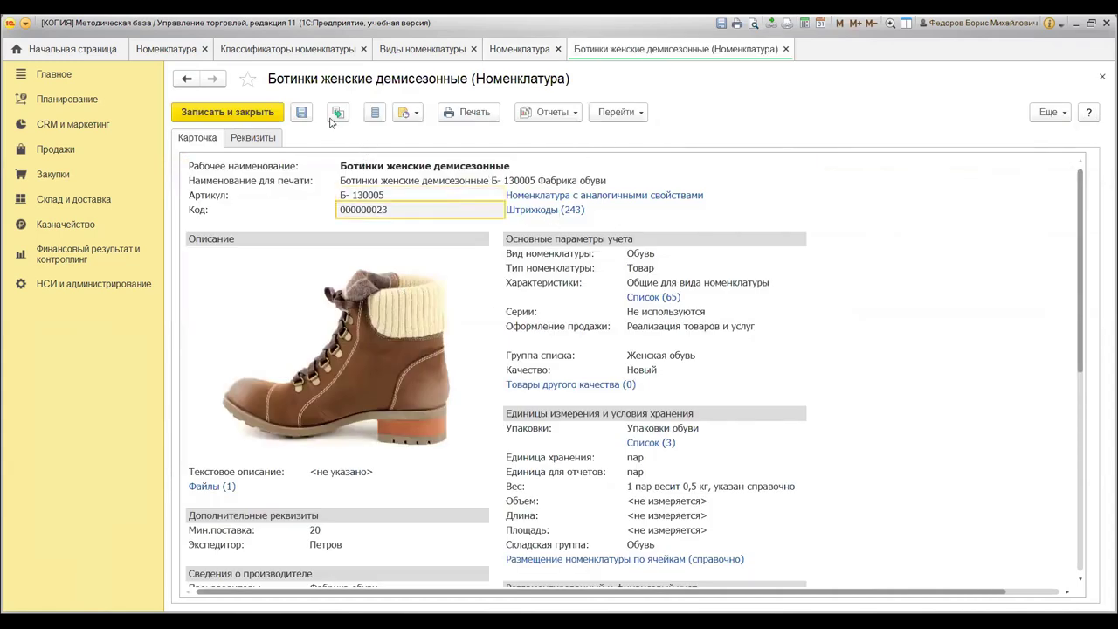
pyautogui.click(529, 213)
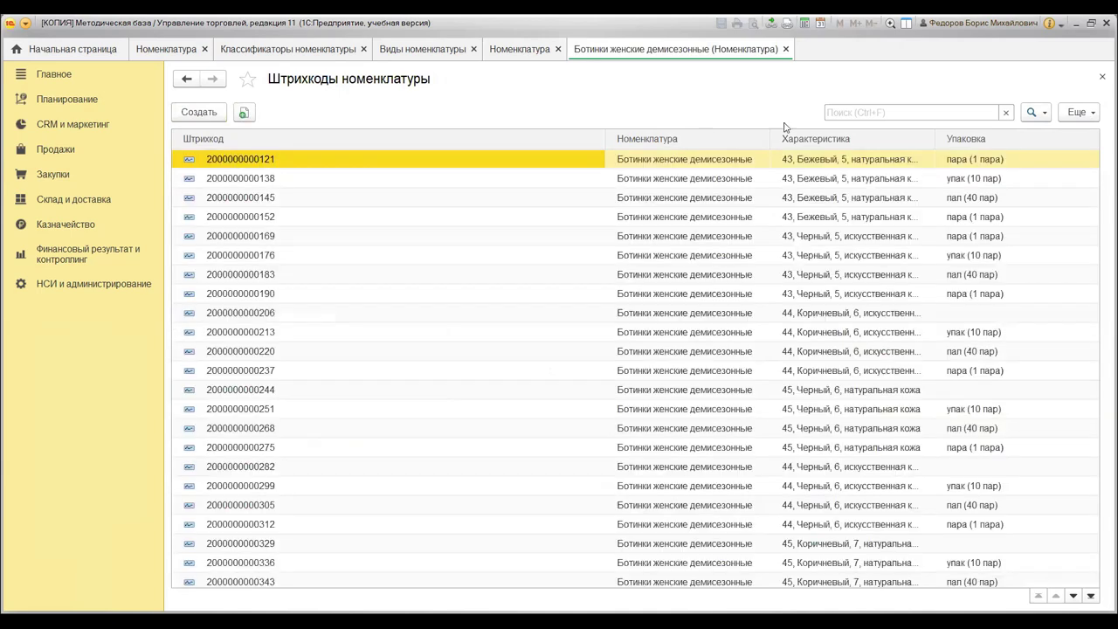
# Return from the barcode list to the item's card and examine its main accounting parameters, including «Вид номенклатуры» and «Тип номенклатуры»
pyautogui.click(920, 49)
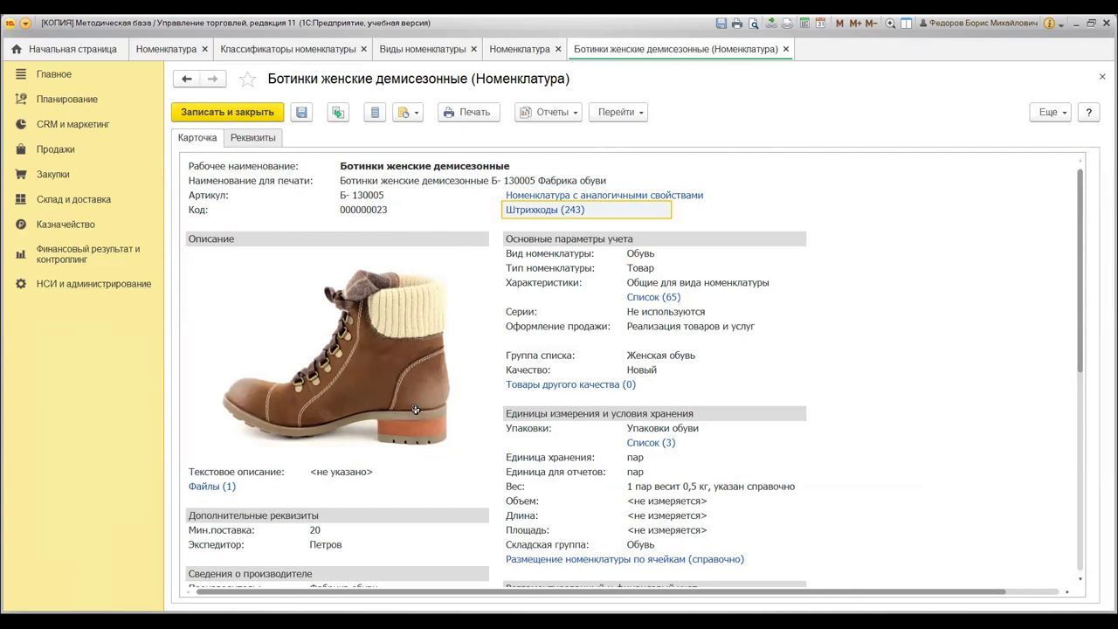
pyautogui.scroll(-1, 428, 409)
pyautogui.scroll(-1, 437, 367)
pyautogui.scroll(2, 411, 314)
pyautogui.click(574, 257)
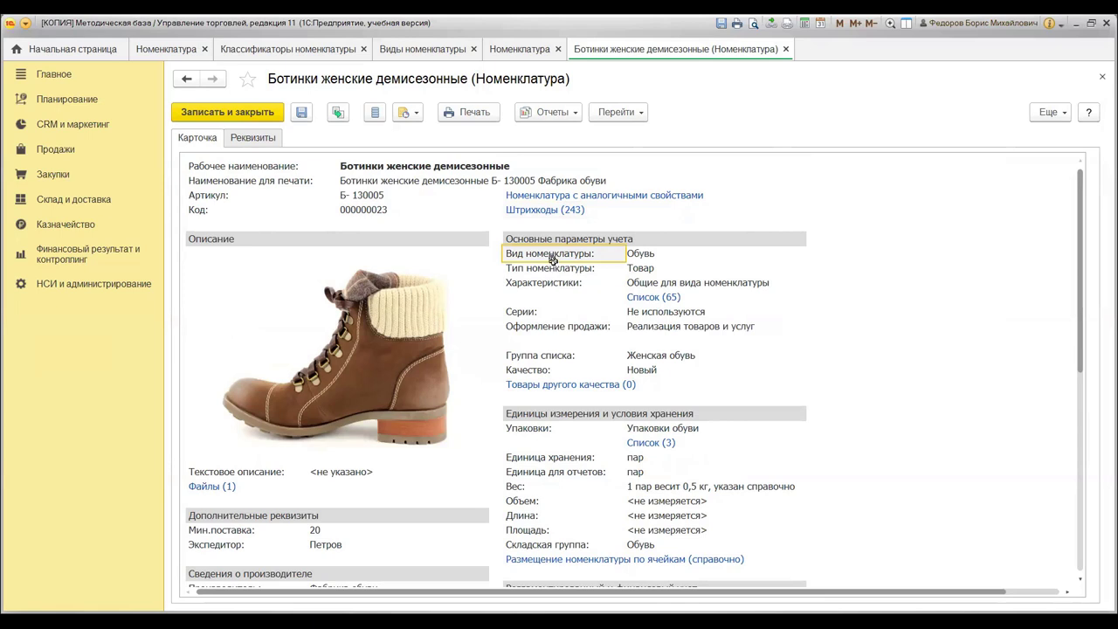
pyautogui.click(574, 272)
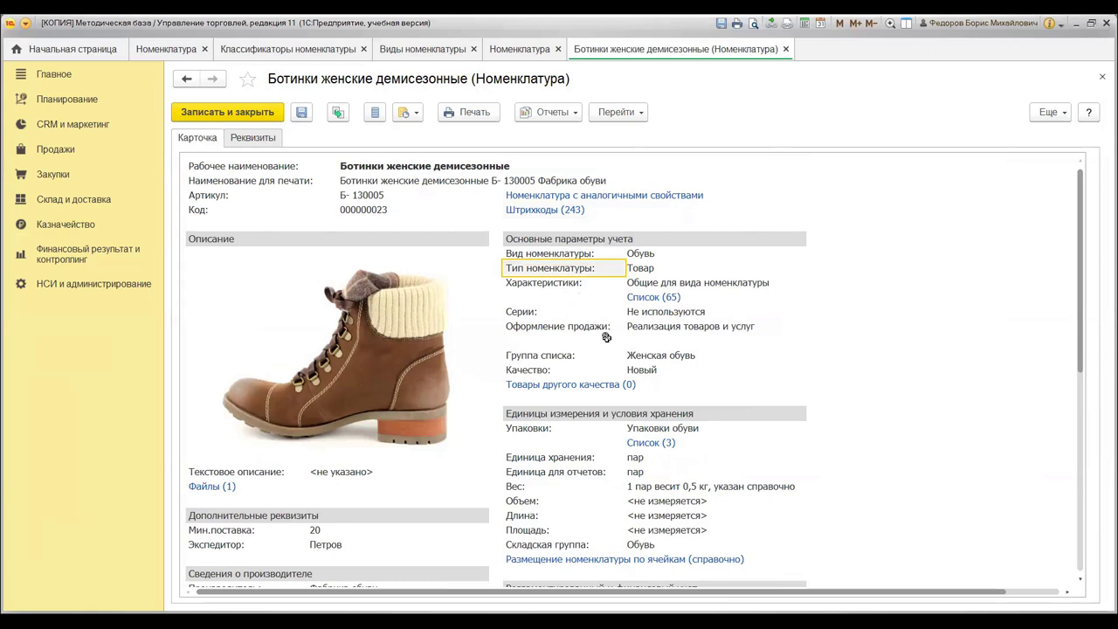
# Examine the remaining card sections, from units of measure and storage conditions to supply, prices, classifiers and label printing
pyautogui.scroll(-1, 607, 337)
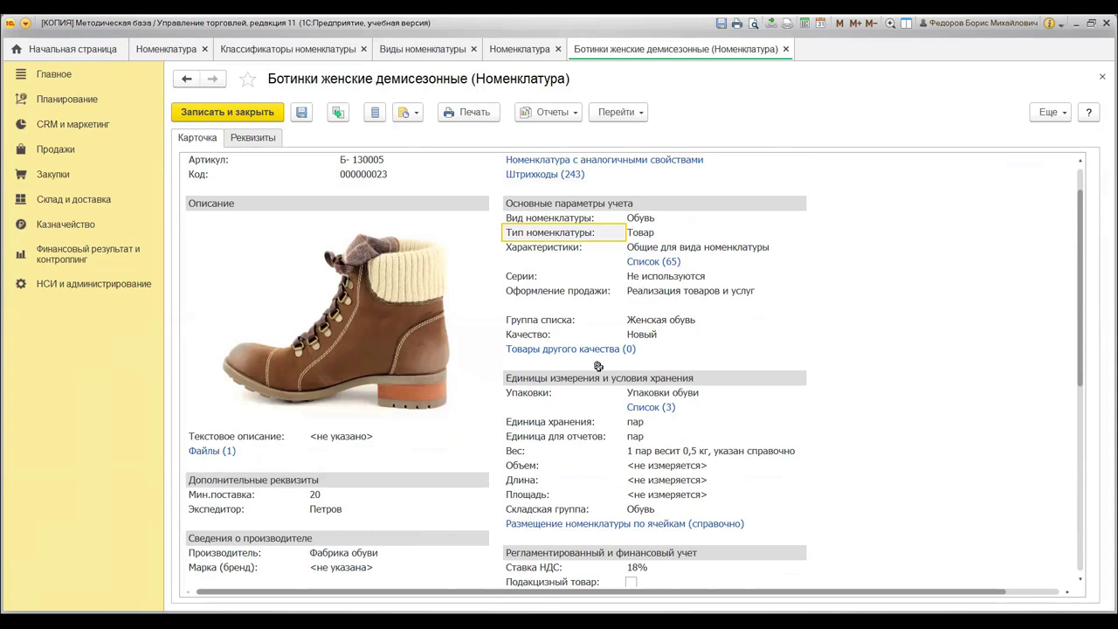
pyautogui.scroll(-1, 617, 420)
pyautogui.scroll(-3, 618, 420)
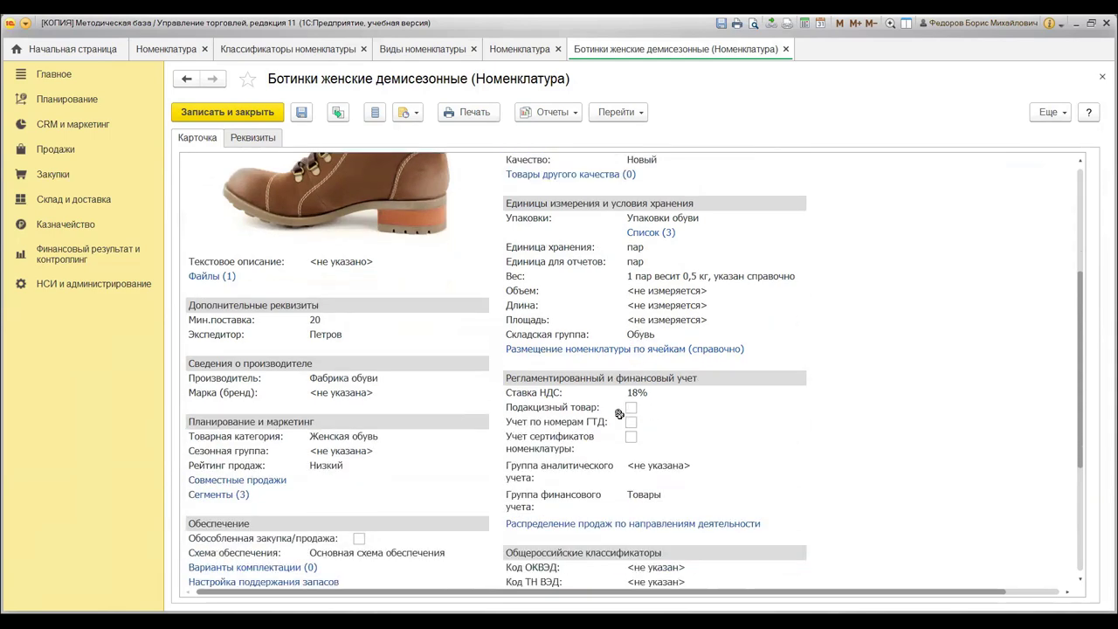
pyautogui.scroll(-3, 622, 404)
pyautogui.scroll(-5, 620, 402)
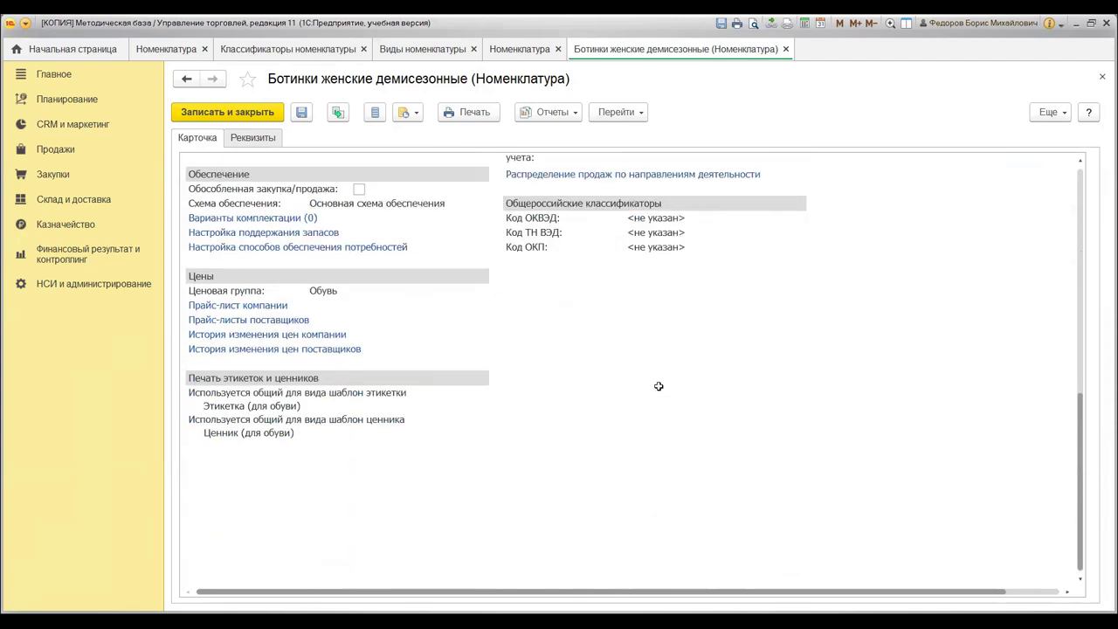
pyautogui.scroll(3, 661, 341)
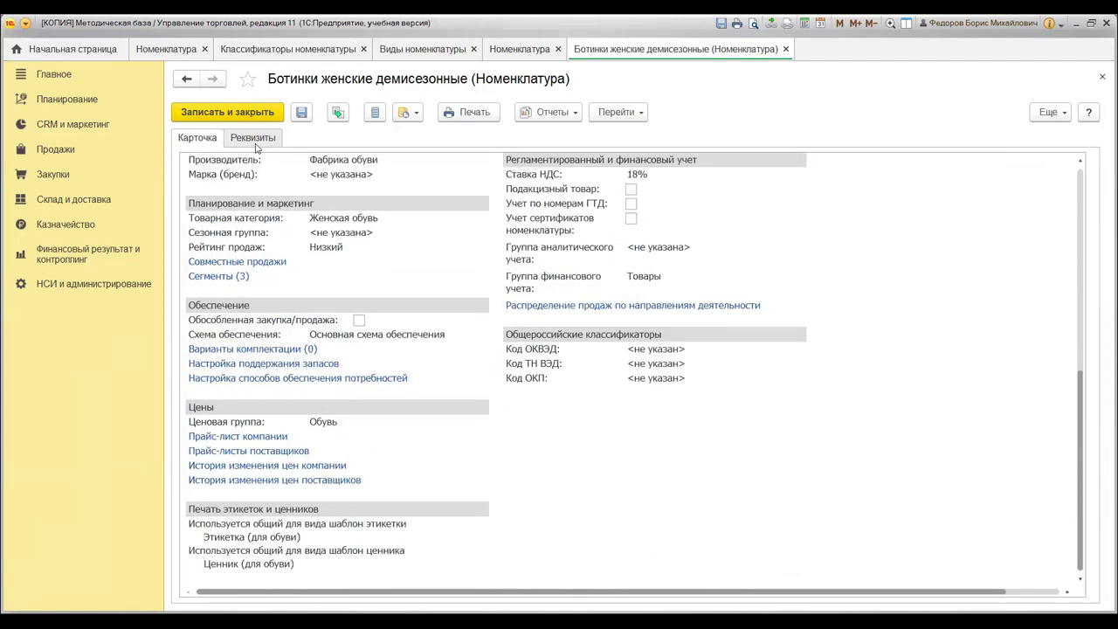
# View the item's editable attributes and expand the «Дополнительные реквизиты» group
pyautogui.click(253, 138)
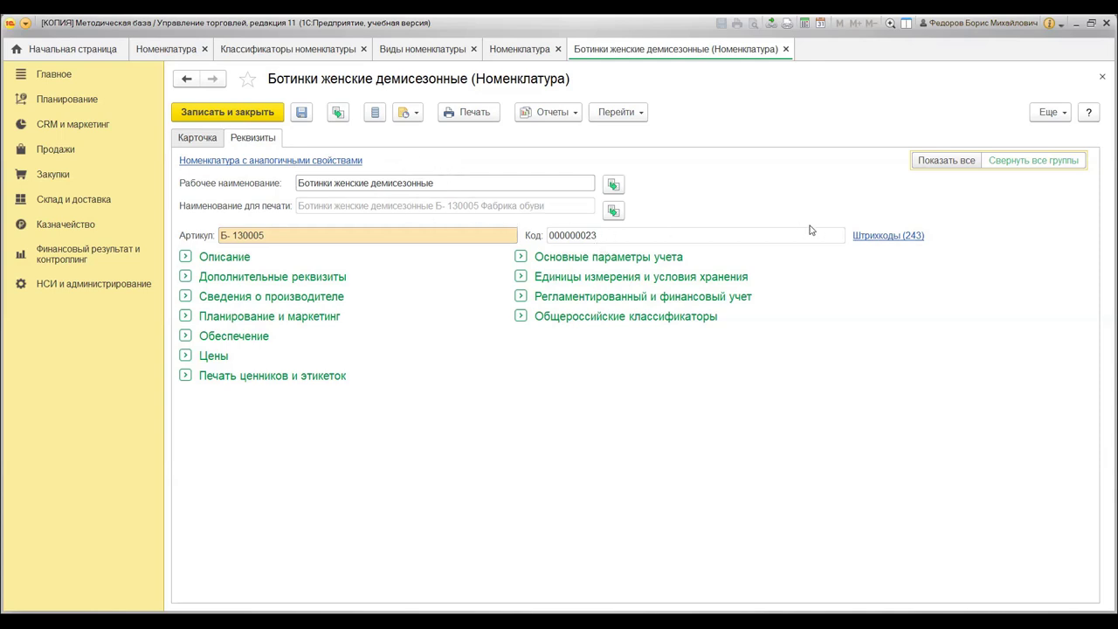
pyautogui.click(186, 277)
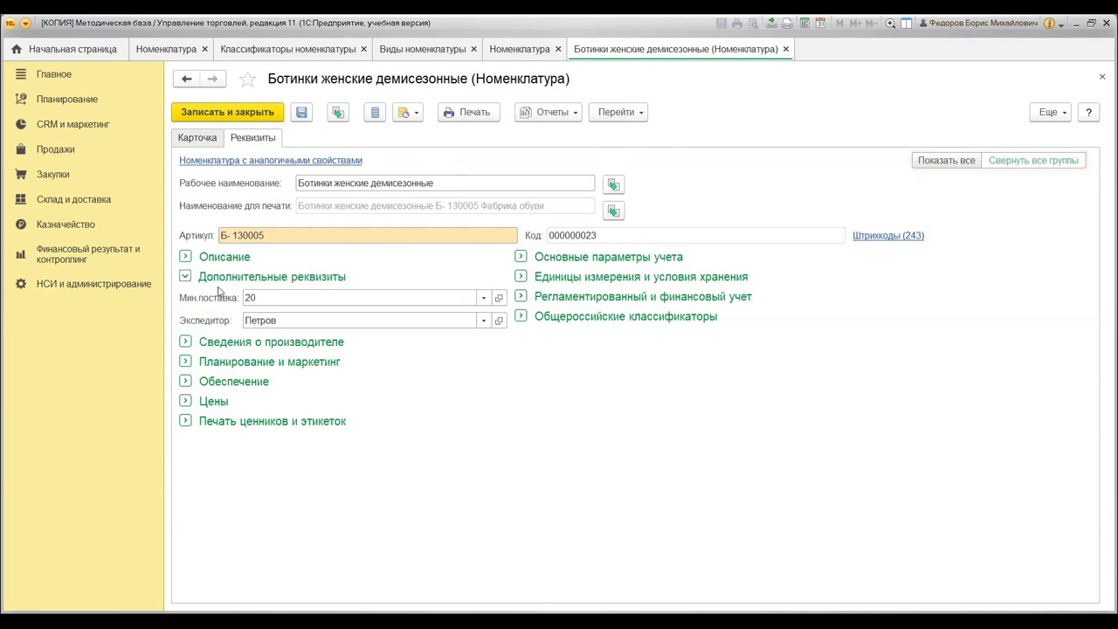